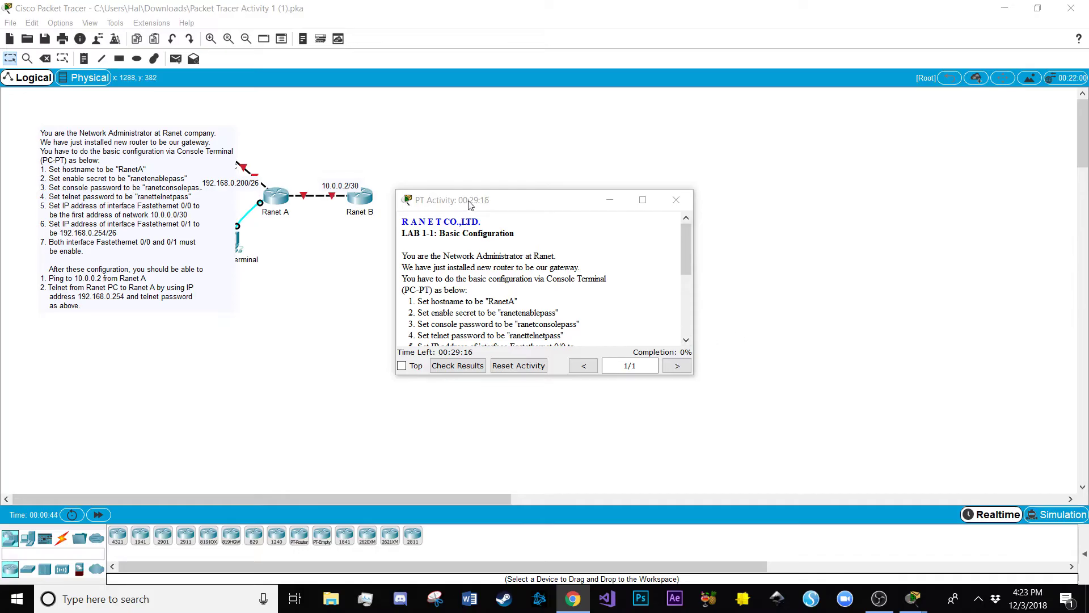
Move the PT Activity instructions window up and left, then scroll down through its lab tasks
drag(474, 204, 348, 140)
scroll(491, 195, down, 1)
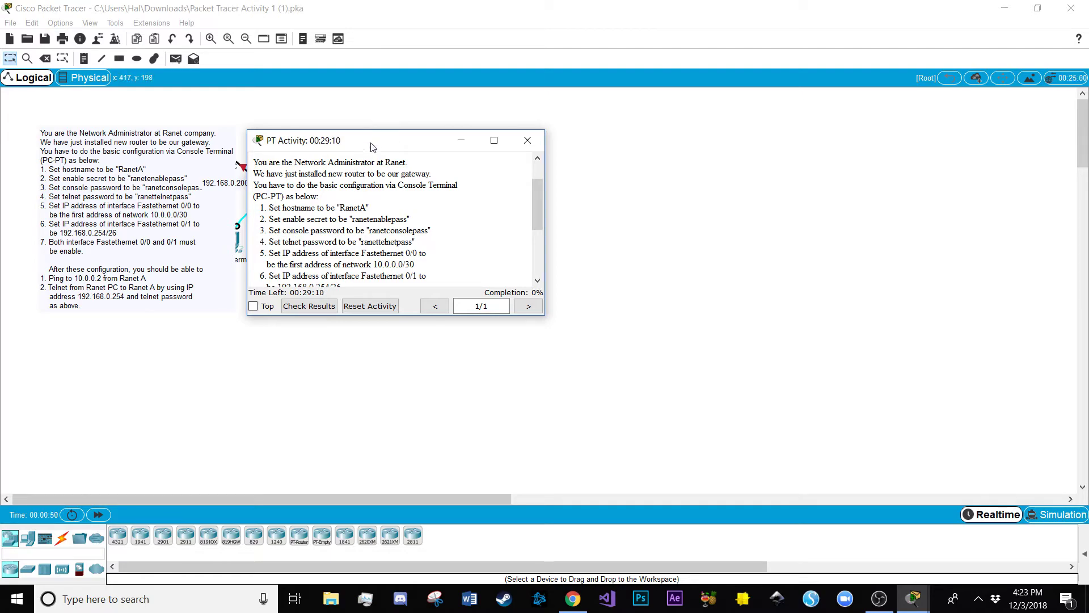
Check the activity results and list the Assessment Items, all 14 marked Incorrect (0/14)
click(313, 307)
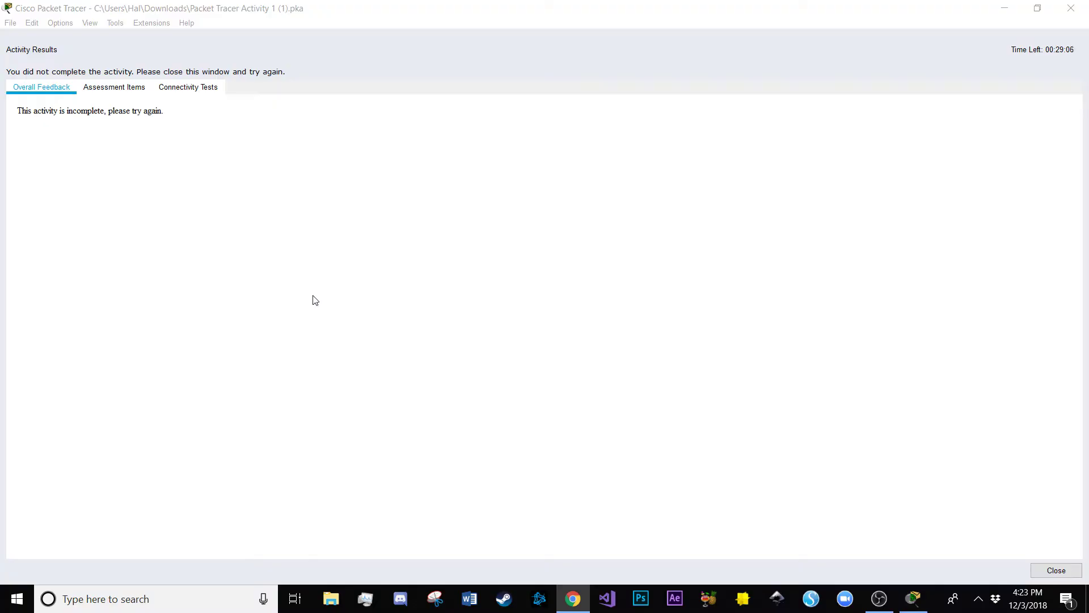
drag(166, 116, 14, 121)
click(177, 121)
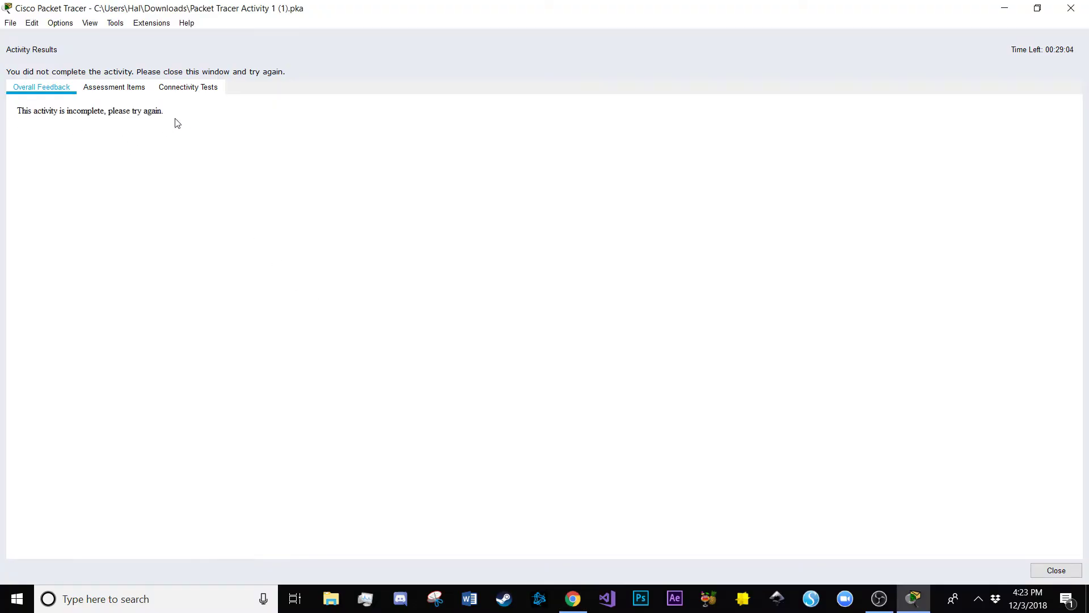
click(125, 95)
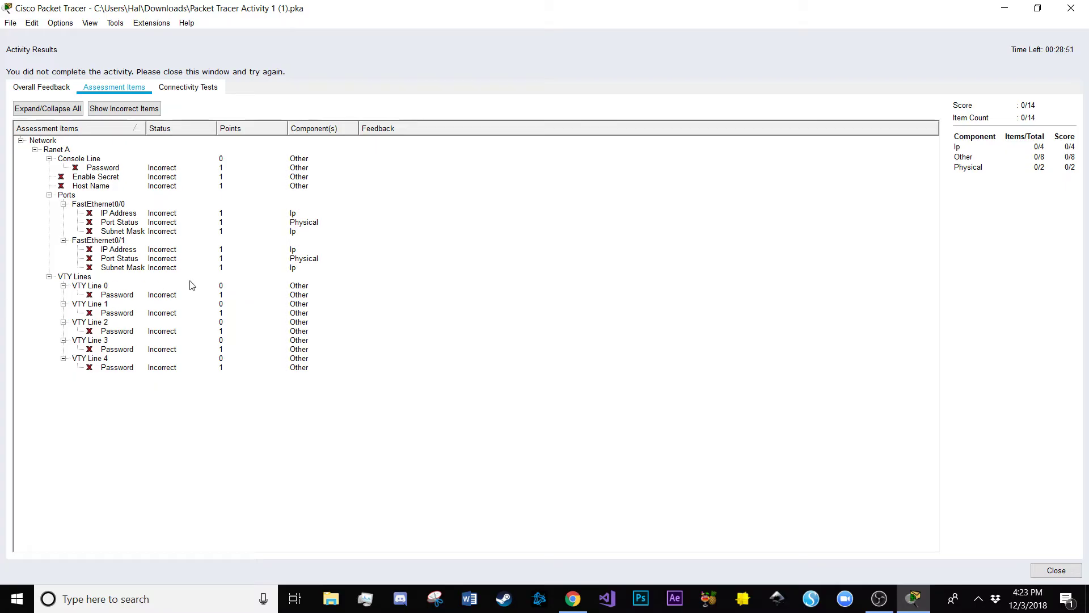
Close Activity Results and the PT Activity window, and move the instruction note top-right
click(1085, 7)
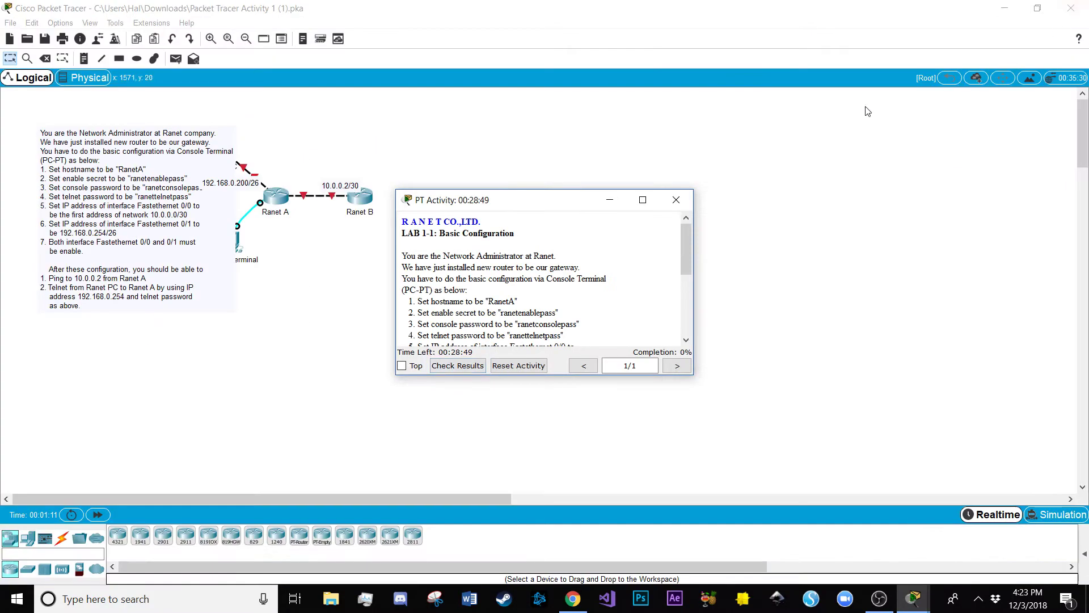
click(607, 200)
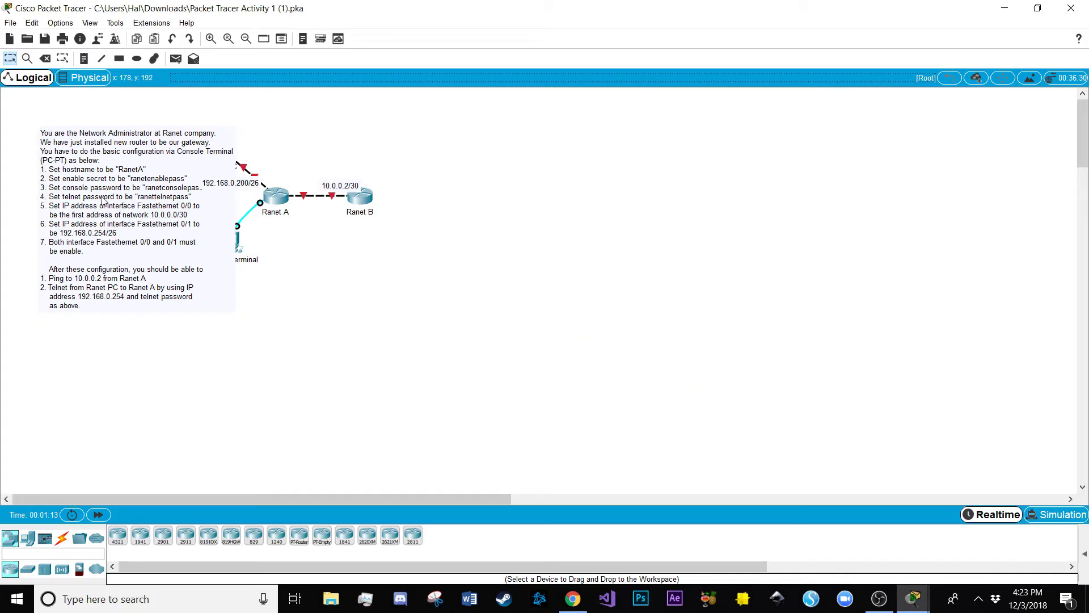
drag(86, 206, 928, 169)
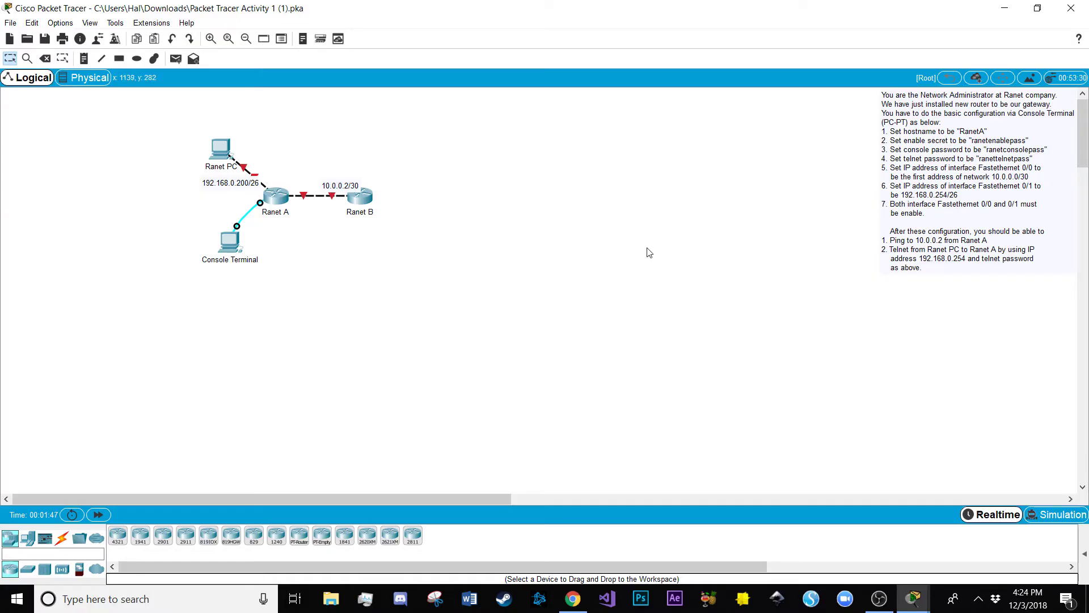
Open a Terminal session on Console Terminal at 9600 baud, 8 data bits, no parity, 1 stop bit
click(227, 242)
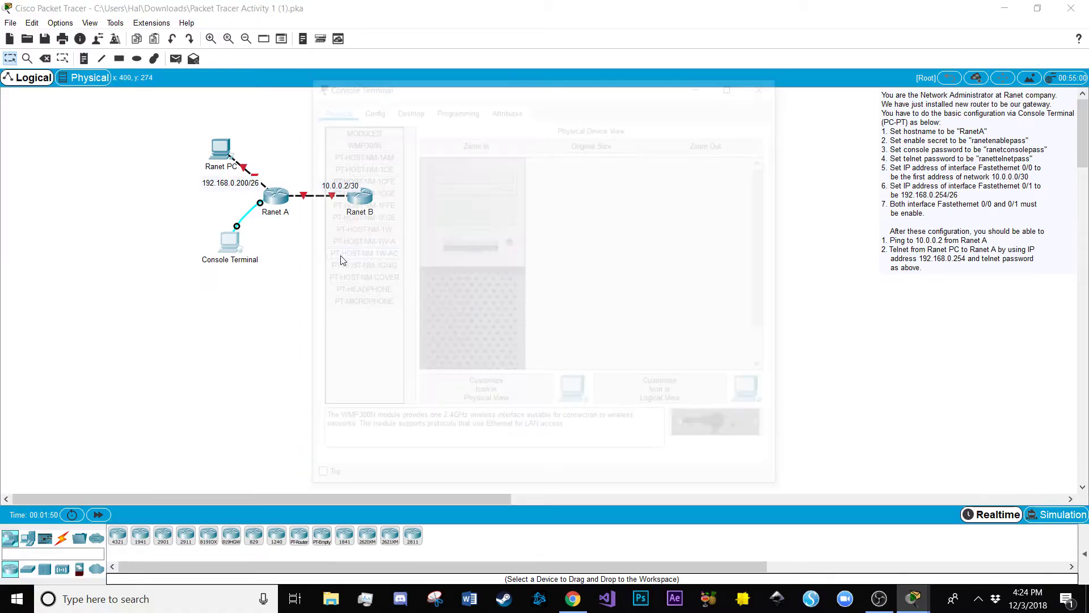
click(406, 107)
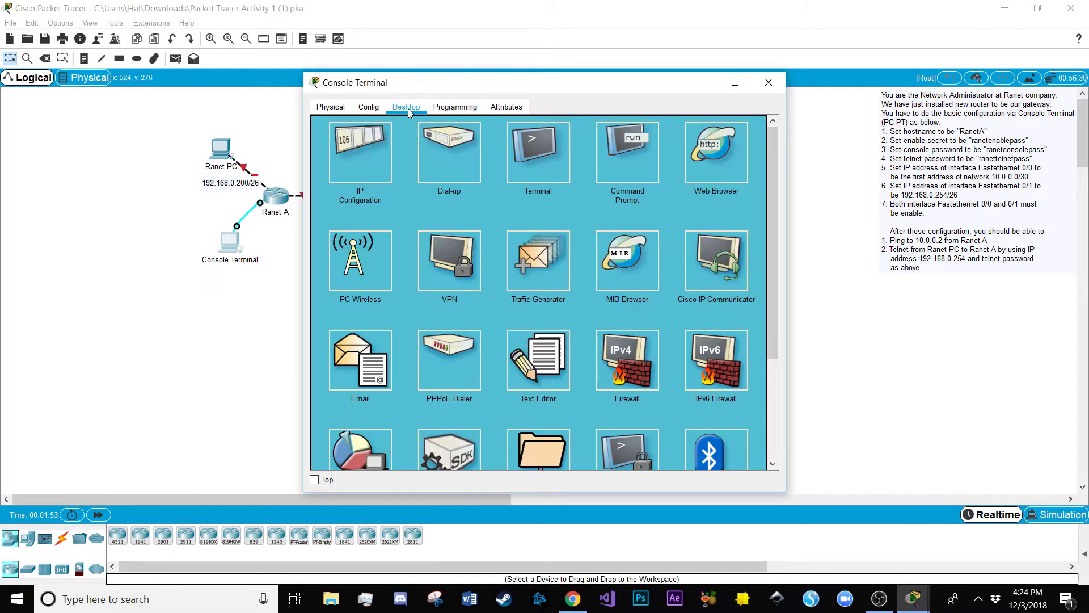
click(535, 152)
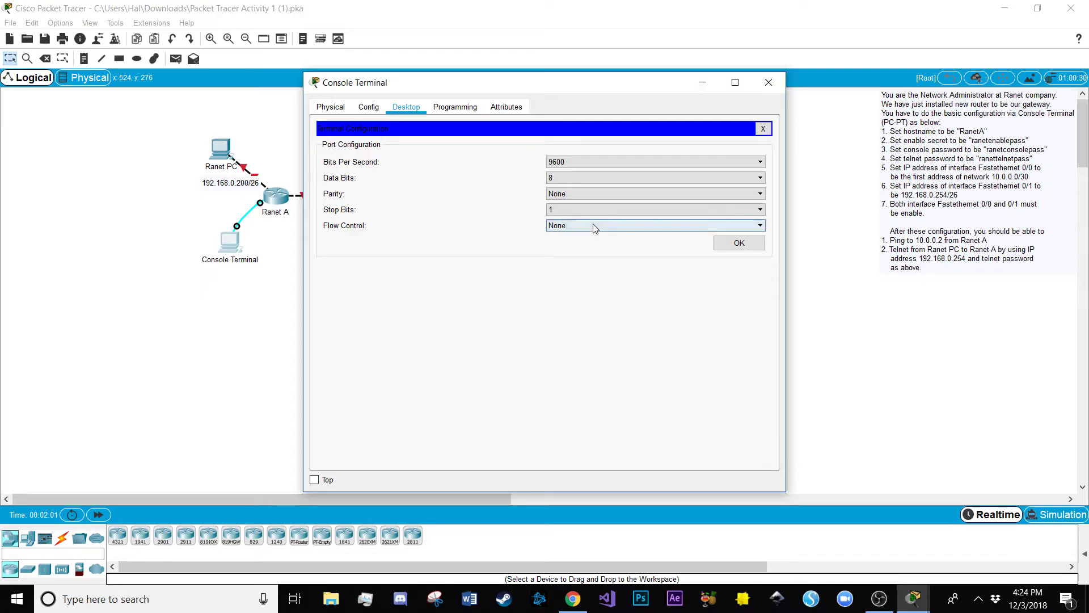
click(740, 243)
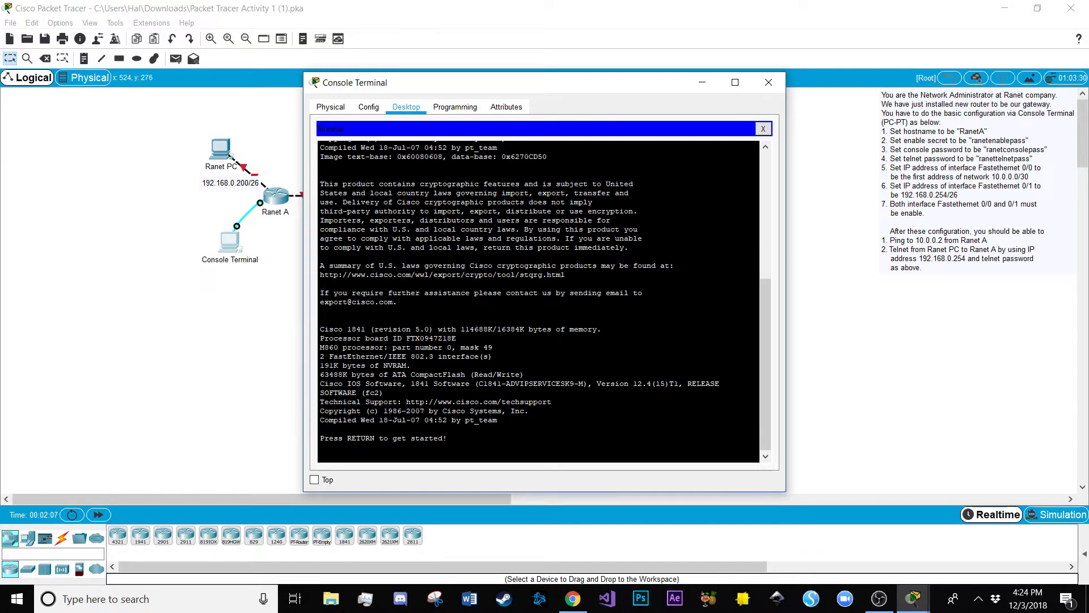
Wake the router console and enter privileged mode with enable
key(Return)
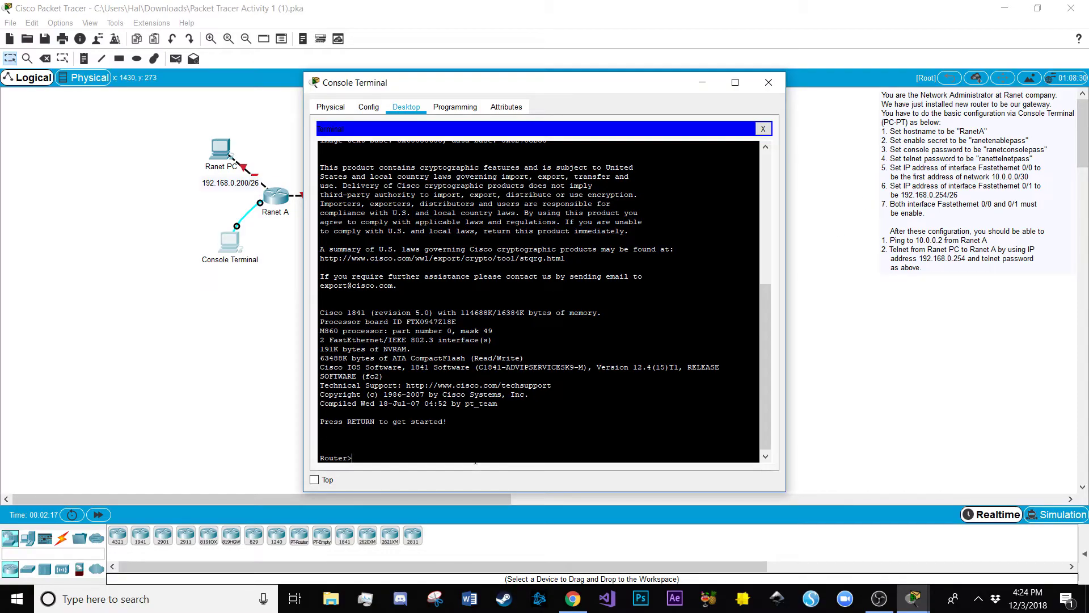
text(enable)
key(BackSpace)
key(Tab)
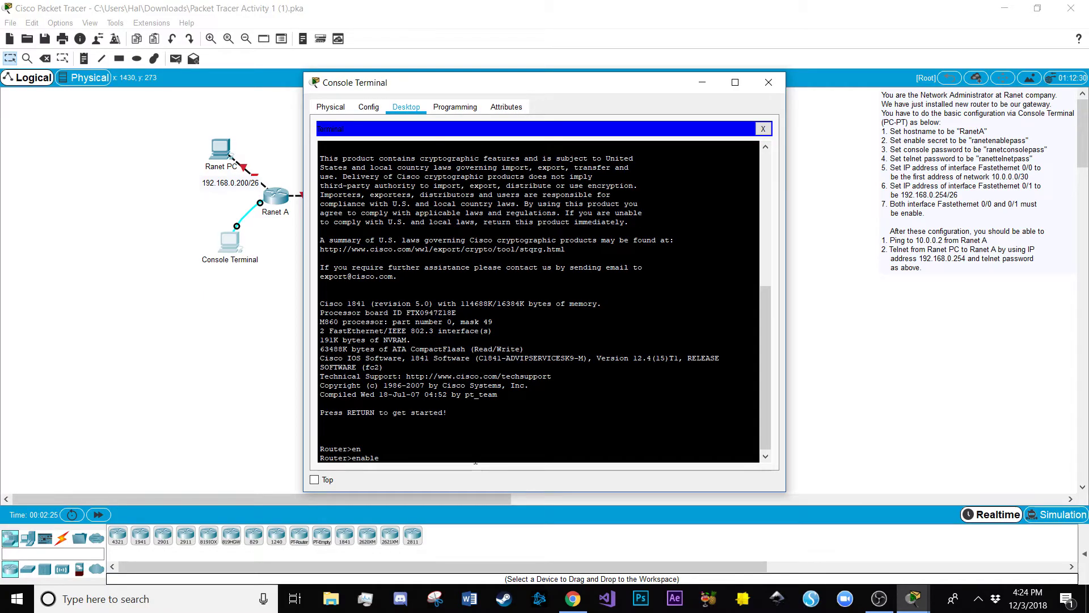
key(Return)
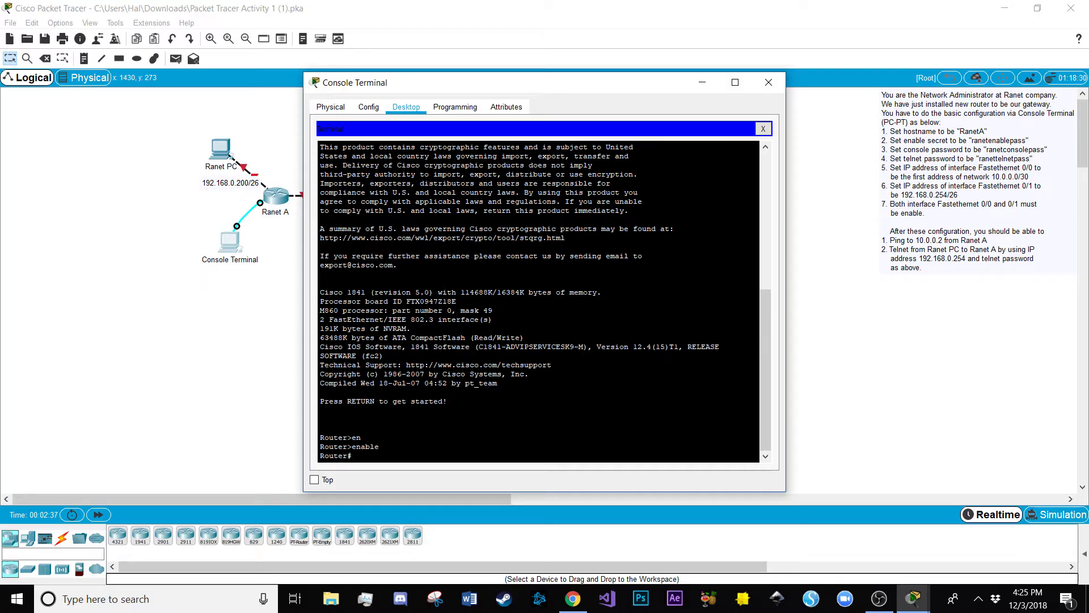
Enter global configuration mode with configure terminal
text(conif)
key(BackSpace)
key(BackSpace)
key(Tab)
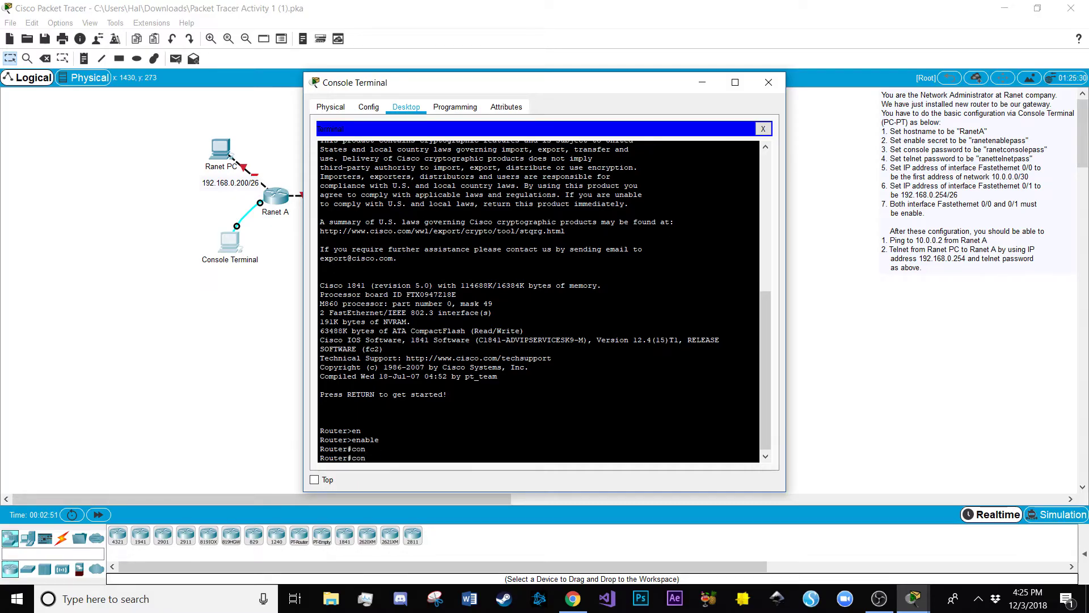
text(f)
key(Tab)
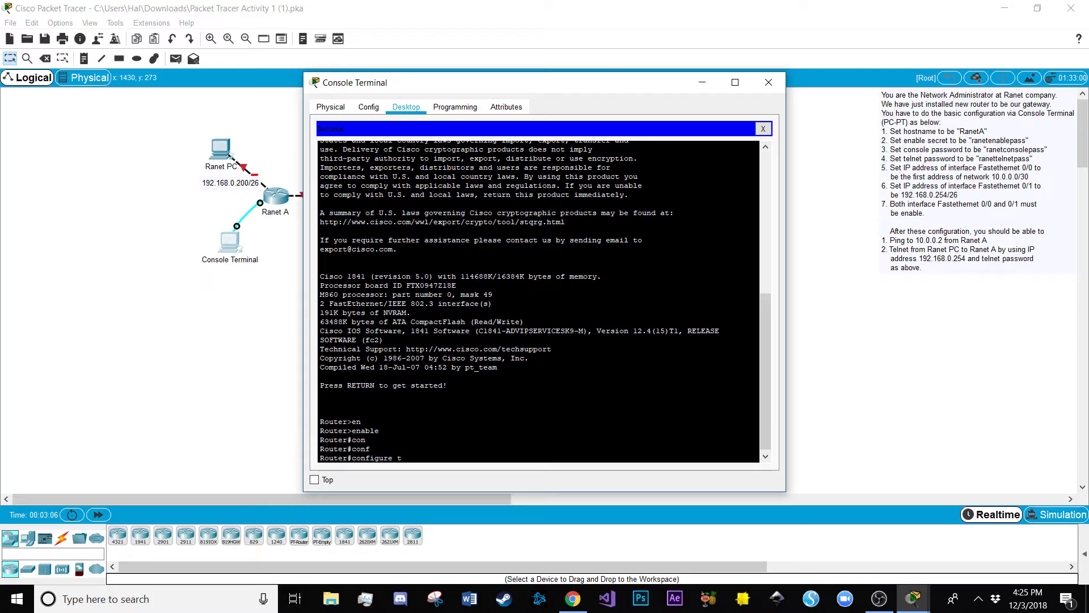
text(te)
key(BackSpace)
key(Return)
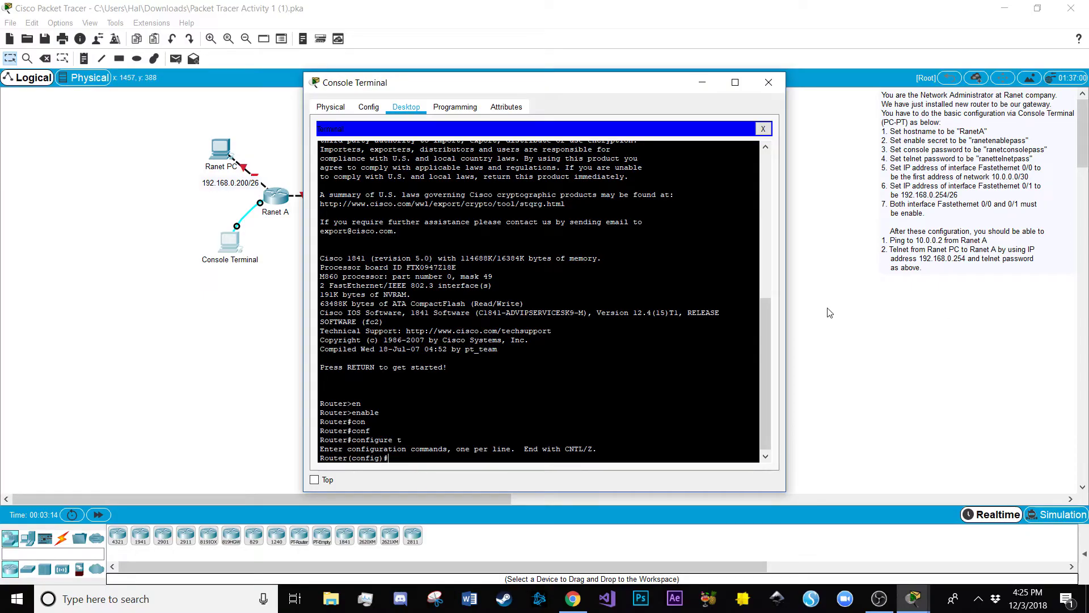
Set the router hostname to RanetA and configure an enable secret
text(hostname RanetA)
key(Return)
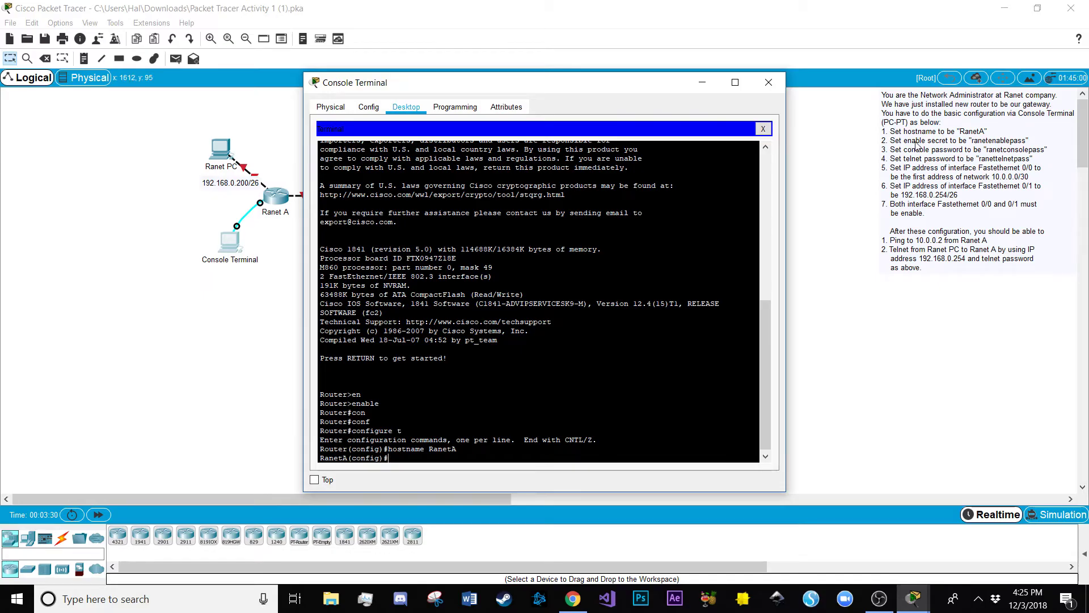
text(enable secret ranetenablepass)
key(Return)
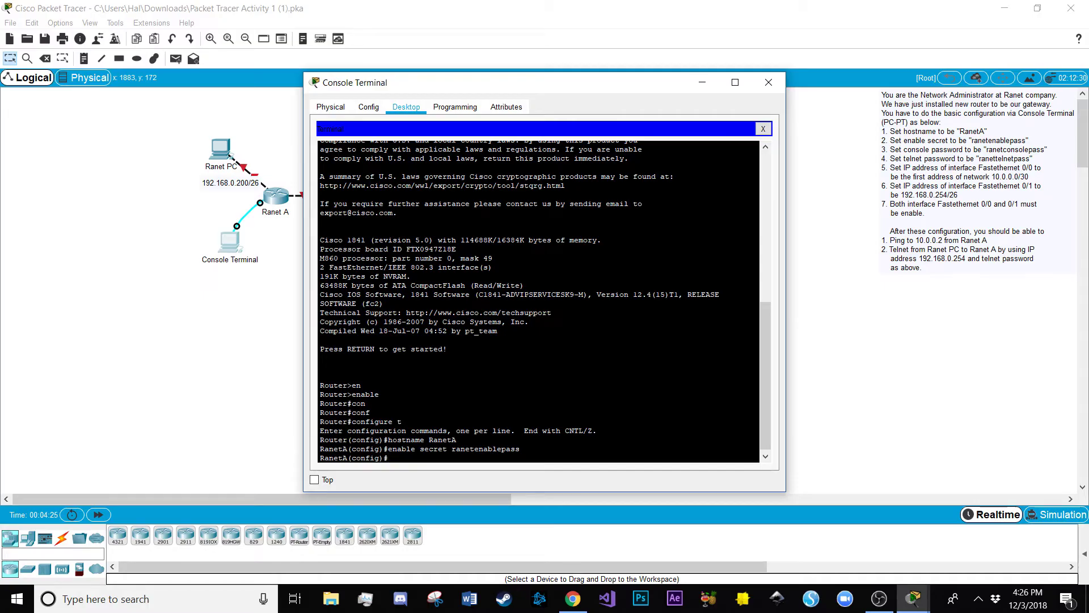
Give console line 0 a password with login required, then end to return to RanetA#
text(line con 0)
key(Return)
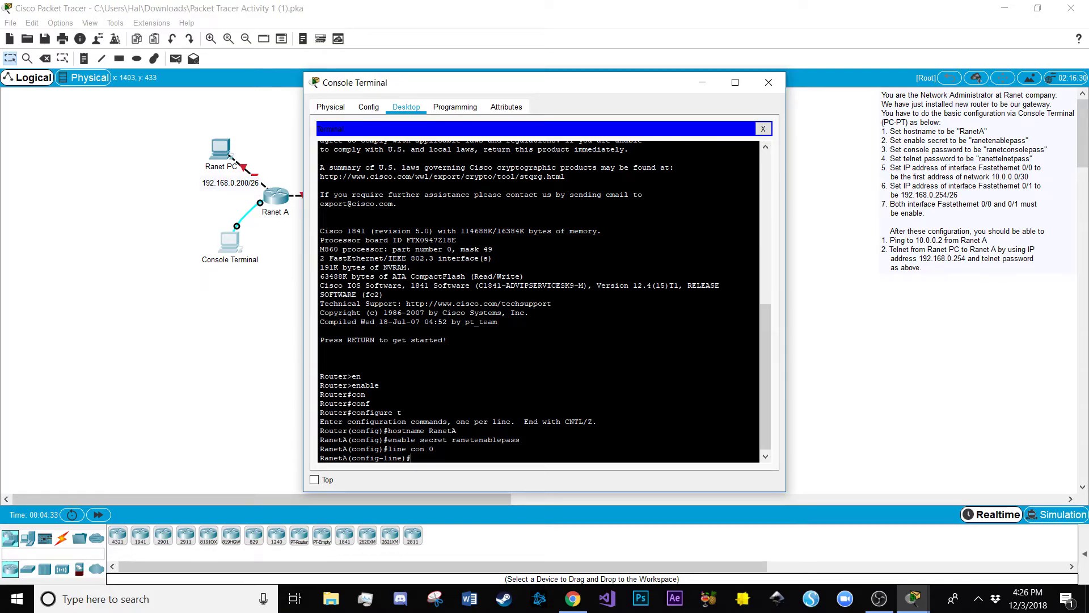
text(password ranetconsolepass)
key(Return)
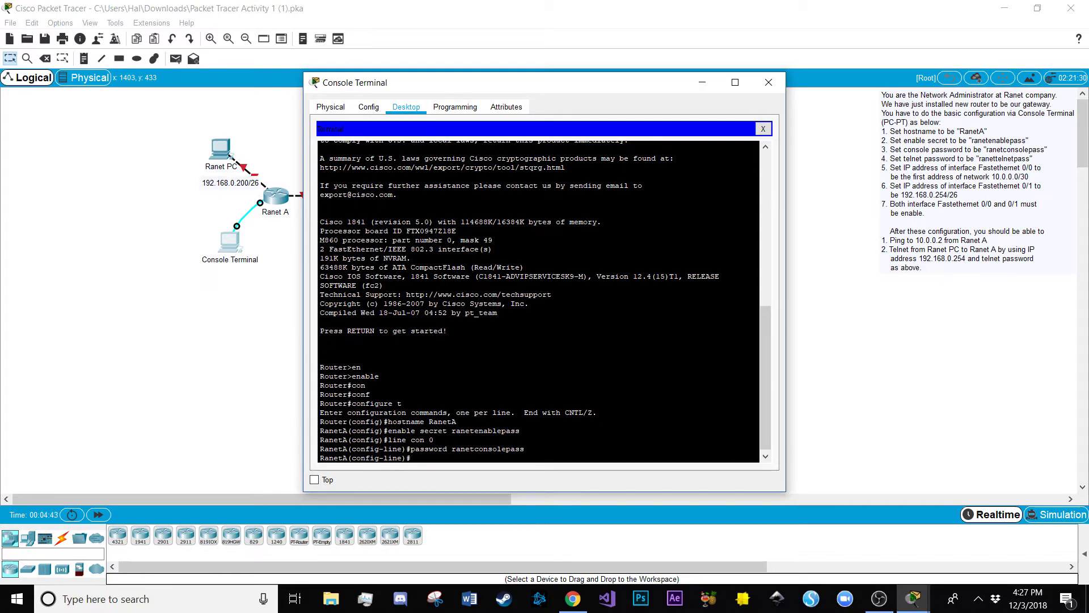
text(login)
key(Return)
text(end)
key(Return)
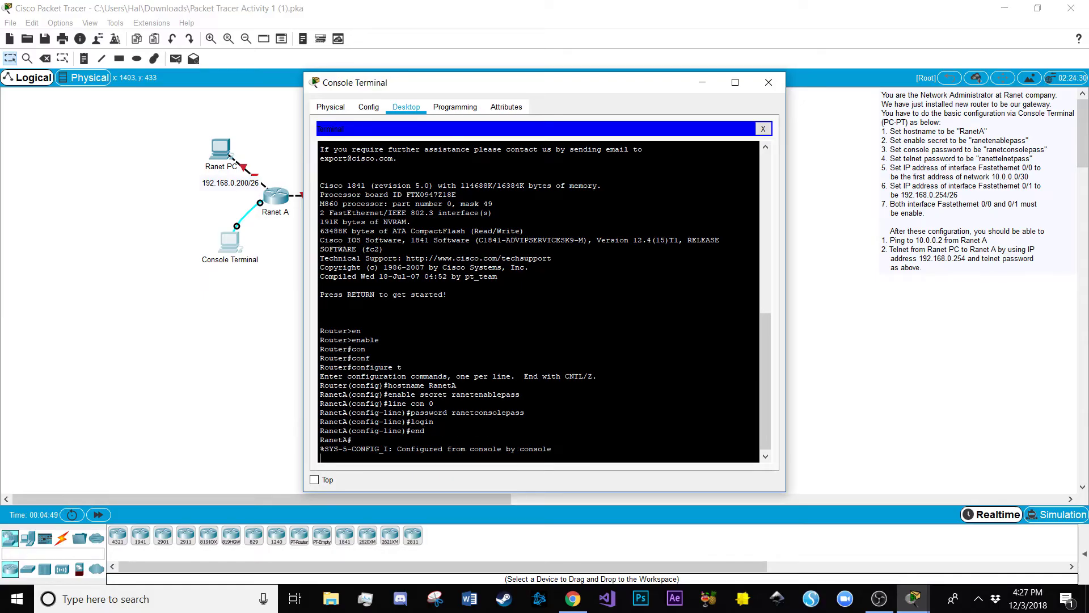
drag(551, 449, 321, 449)
Re-enter global configuration mode with configure terminal after line vty 0 4 fails at RanetA#
key(Return)
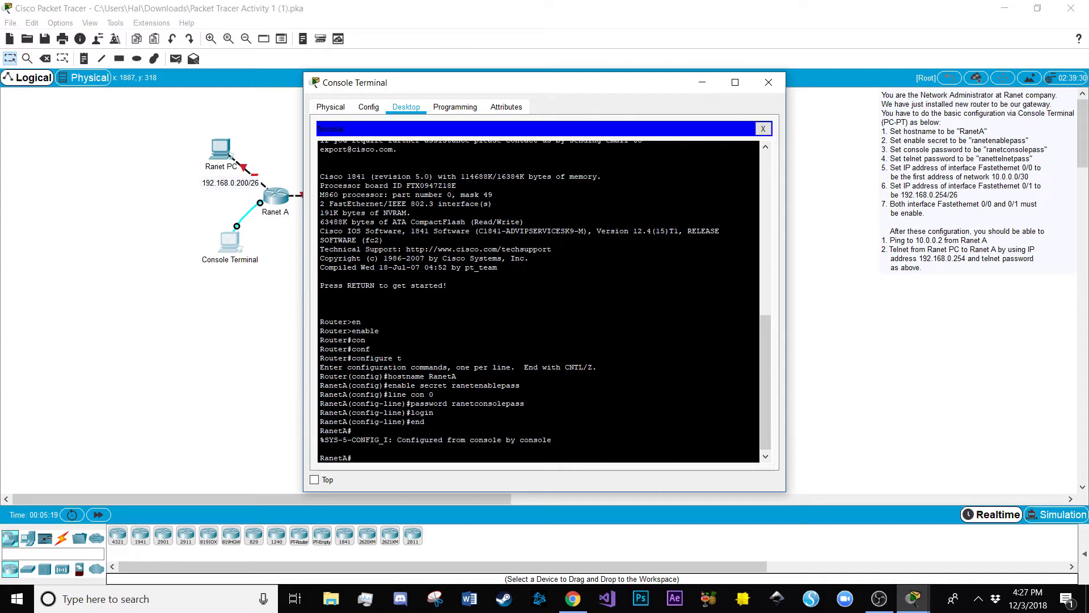
text(line vty 0 4)
key(Return)
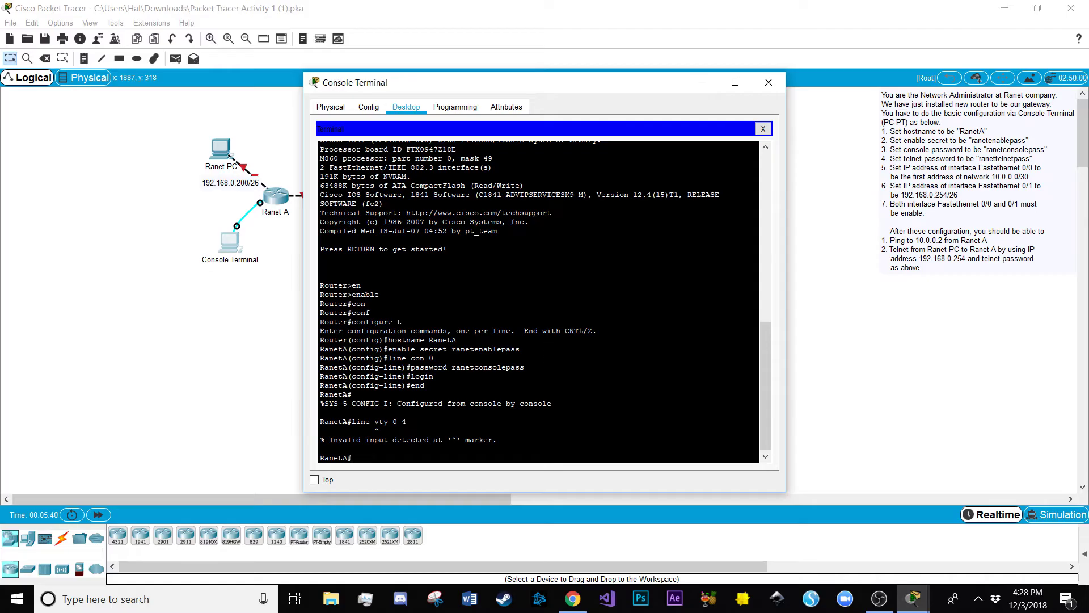
text(configure t)
key(Return)
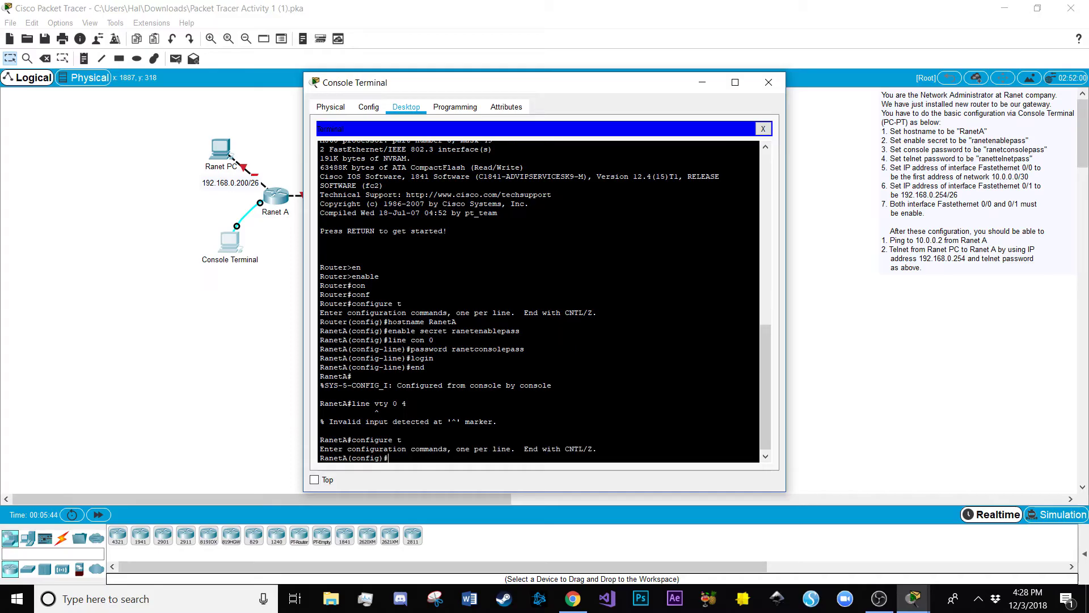
Set the telnet password on line vty 0 4 and exit back to RanetA(config)#
text(line vty 0 4)
key(Return)
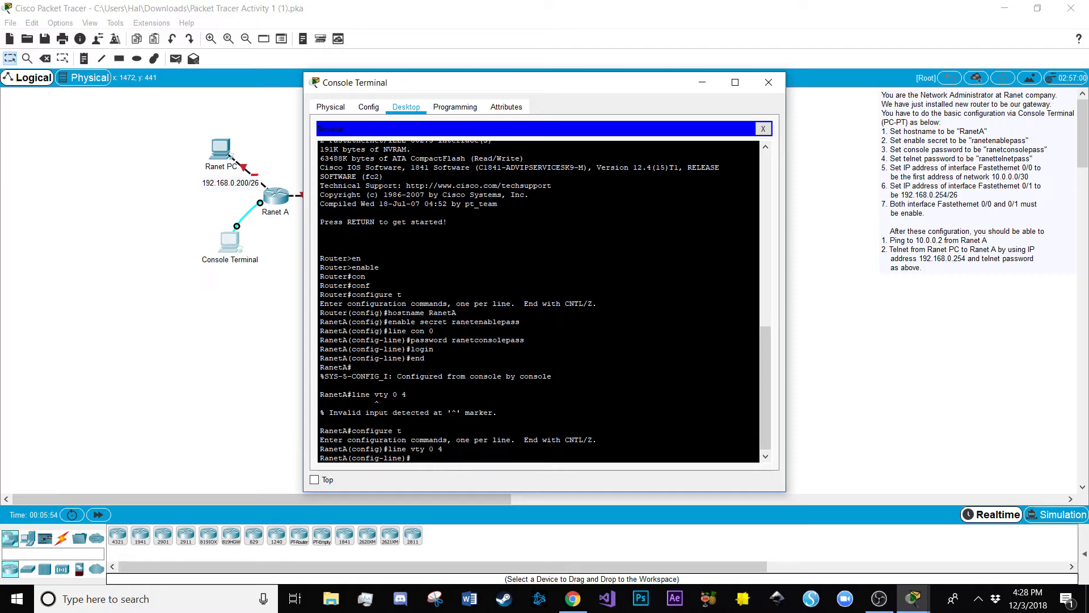
text(password ranettelnetpass)
key(Return)
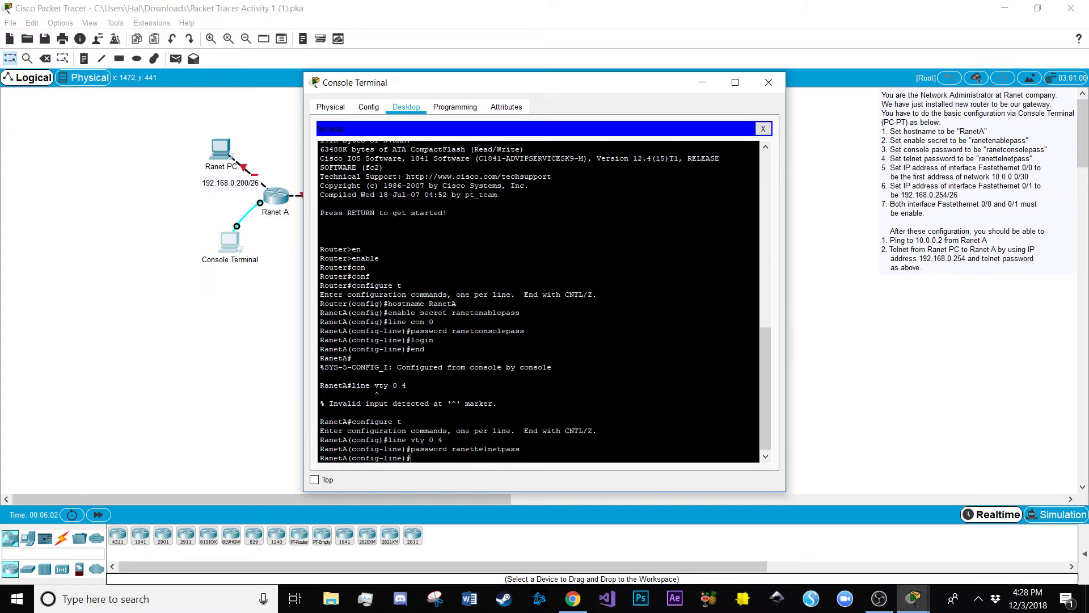
text(exit')
key(Return)
text(exit)
key(Return)
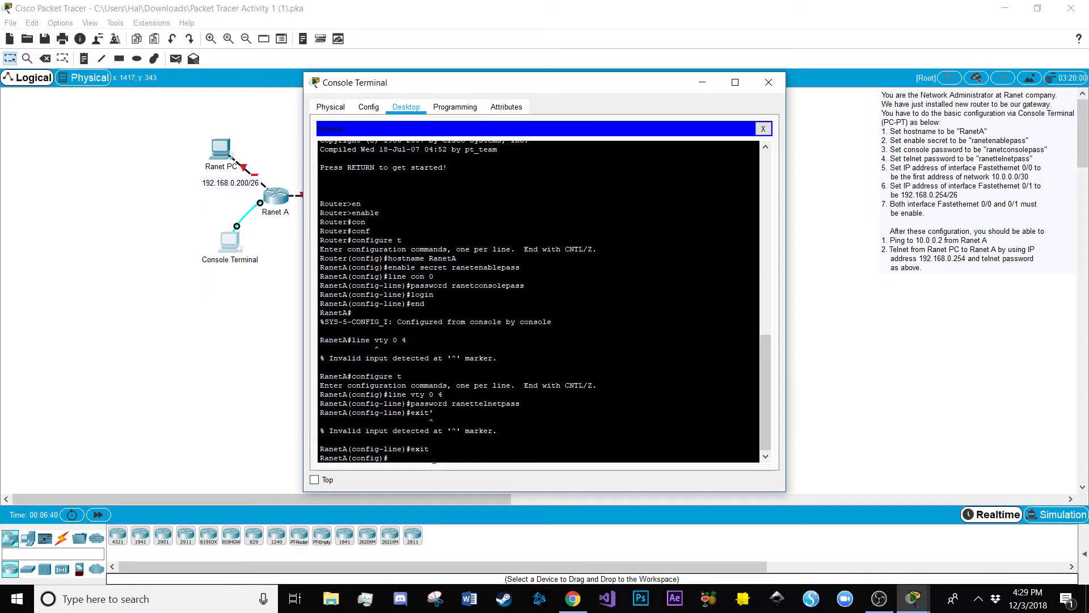
Assign 10.0.0.1 255.255.255.252 to interface FastEthernet0/0, then exit the interface
text(interface fastethernet 0/0)
key(Return)
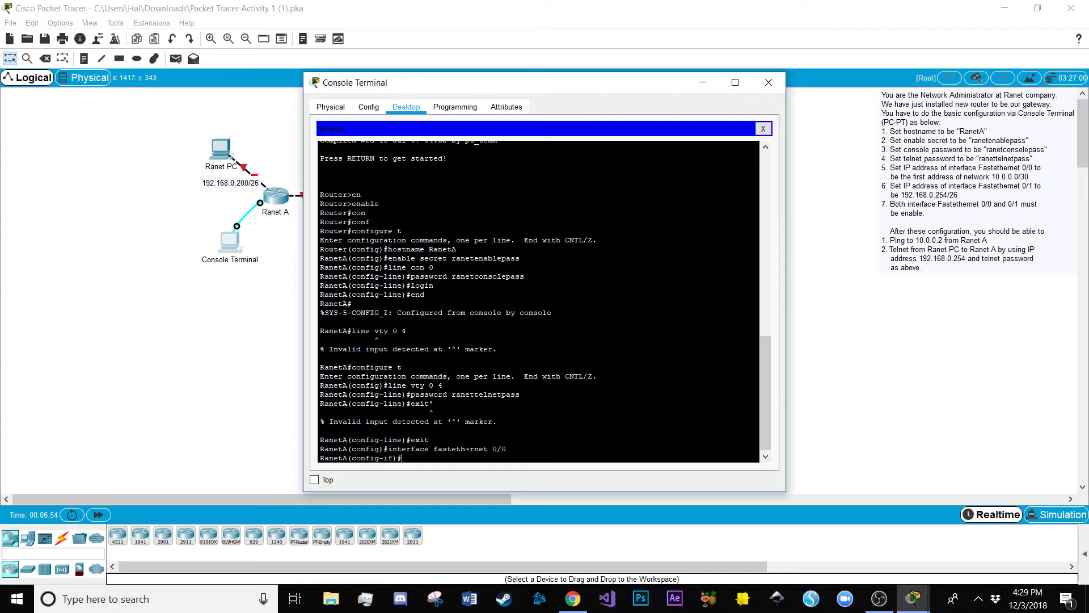
text(ip address)
text(10.0.0.1)
text(255.255.2)
text(55.255.252)
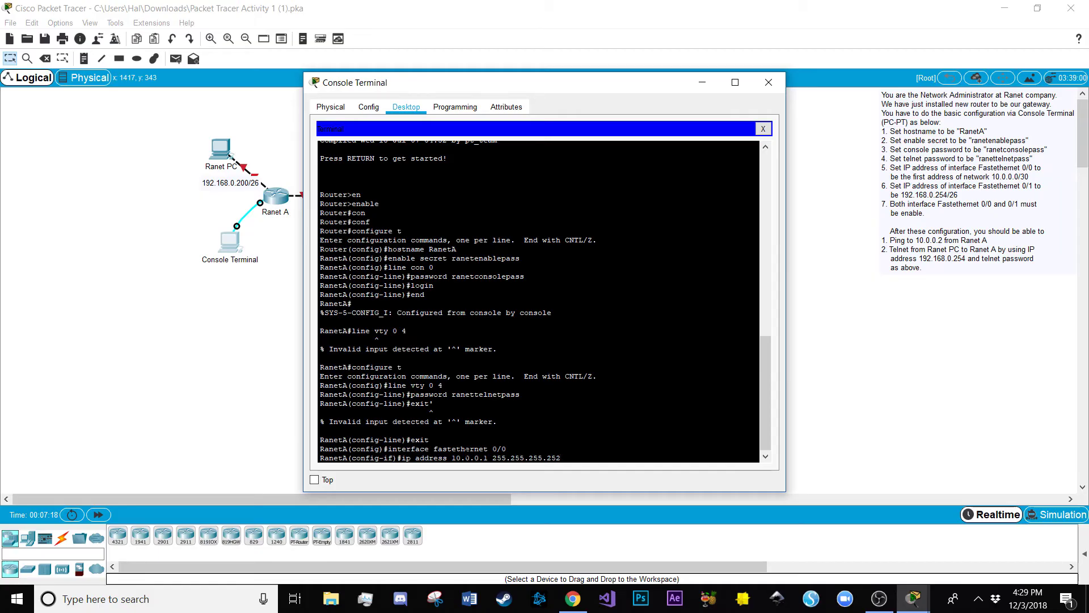
key(Return)
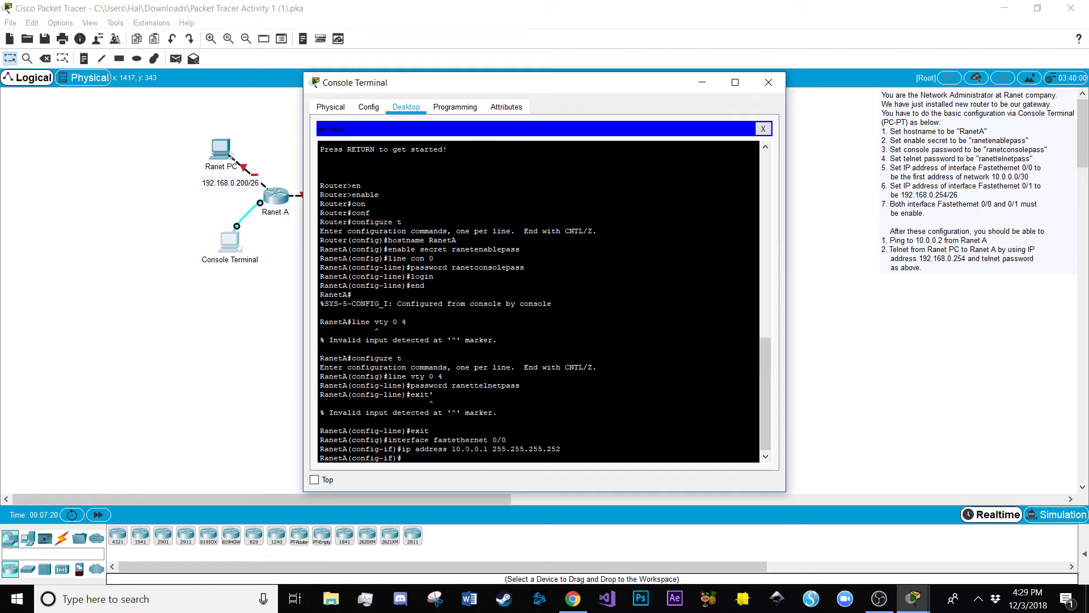
text(exit)
key(Return)
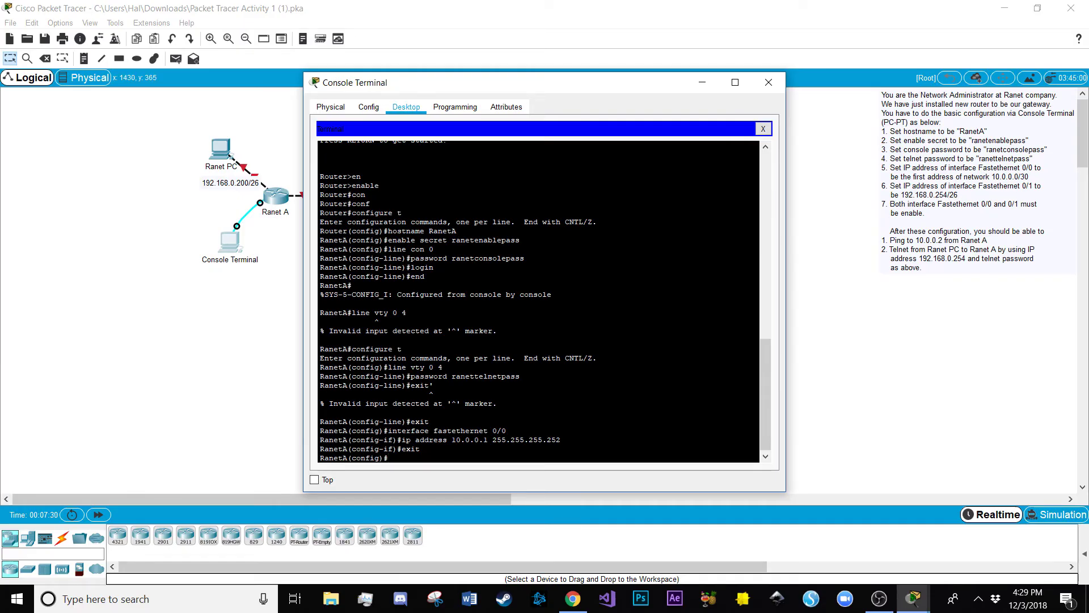
Assign 192.168.0.254 255.255.255.192 to interface FastEthernet0/1, then exit the interface
text(interface fastethernet 0/1)
key(Return)
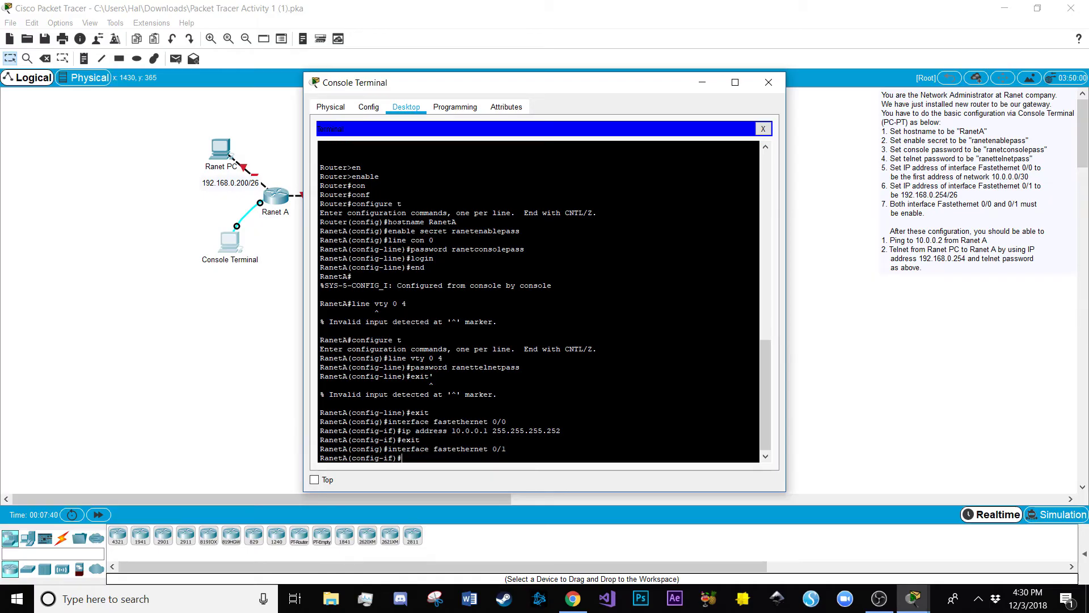
text(ip address 192.169)
key(BackSpace)
text(8.0.254)
text(255.255.255)
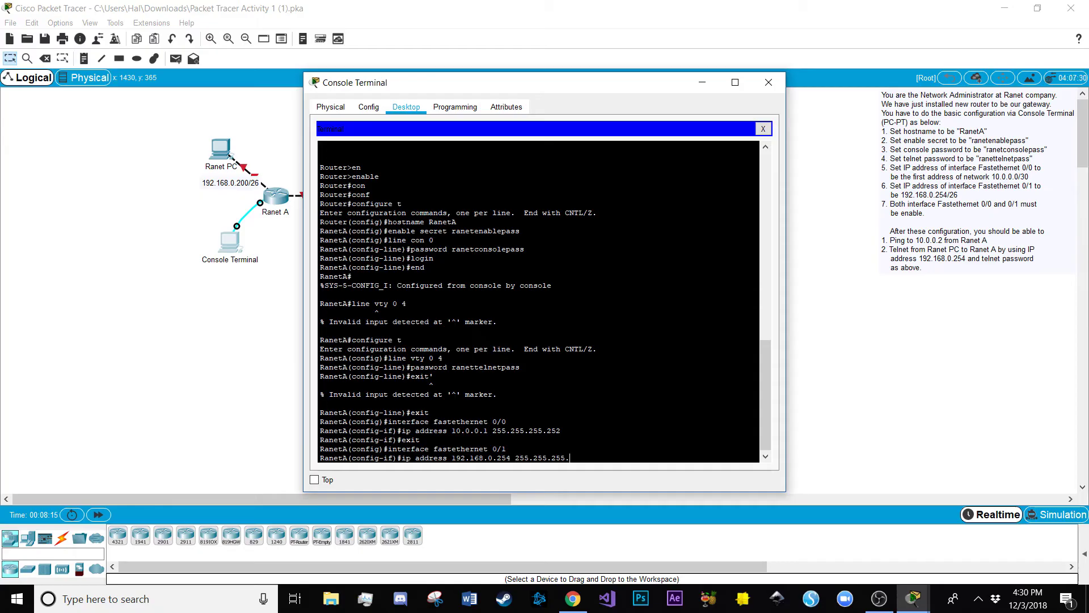
text(.192)
key(Return)
text(exit)
key(Return)
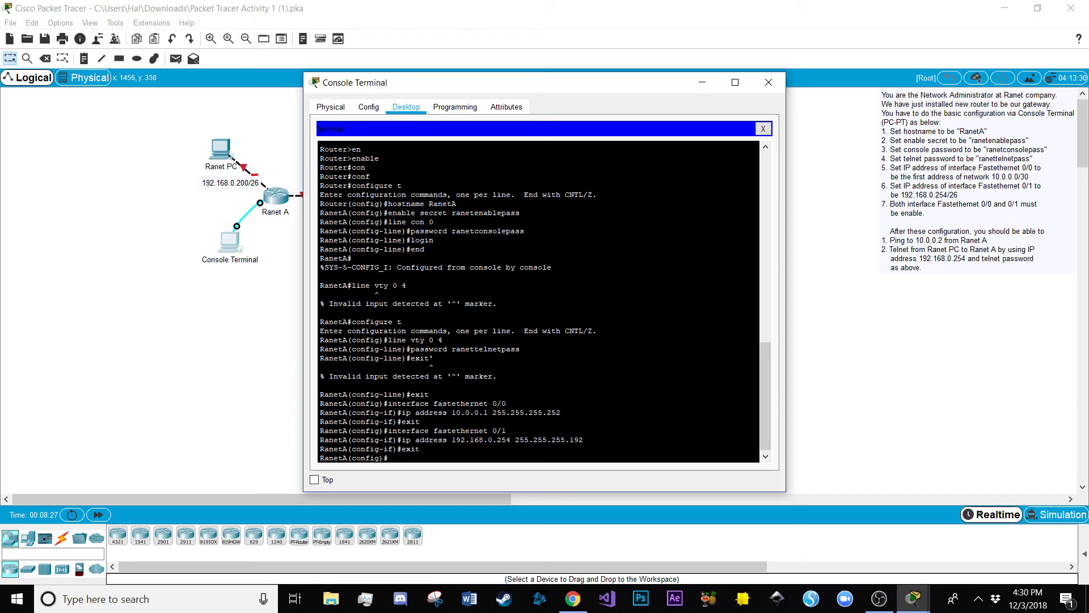
key(Return)
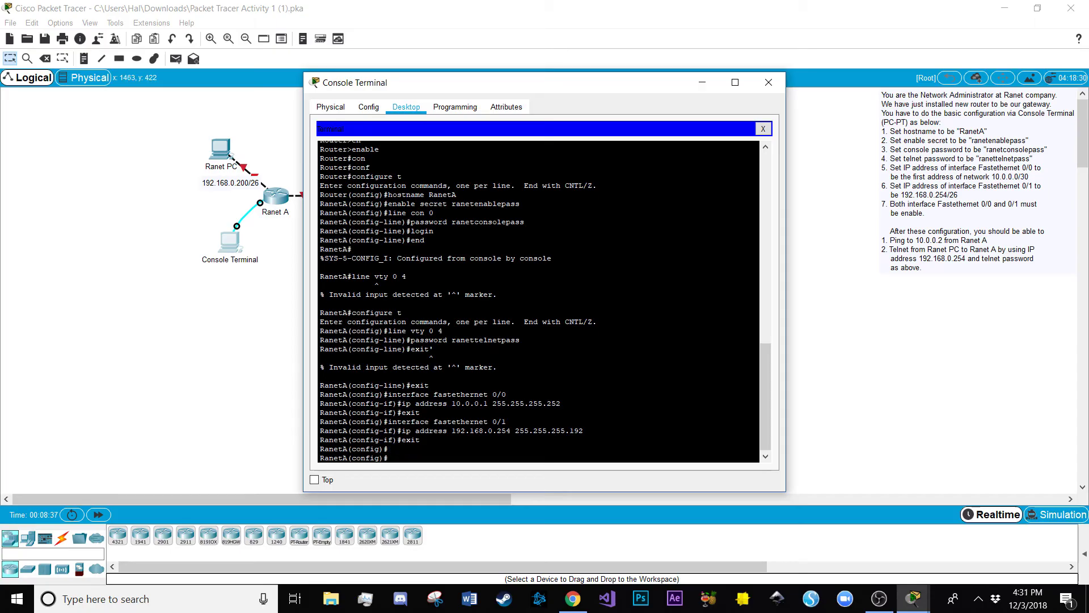
Bring FastEthernet0/0 up with no shutdown and exit the interface
text(interface fastethernet 0/0)
key(Return)
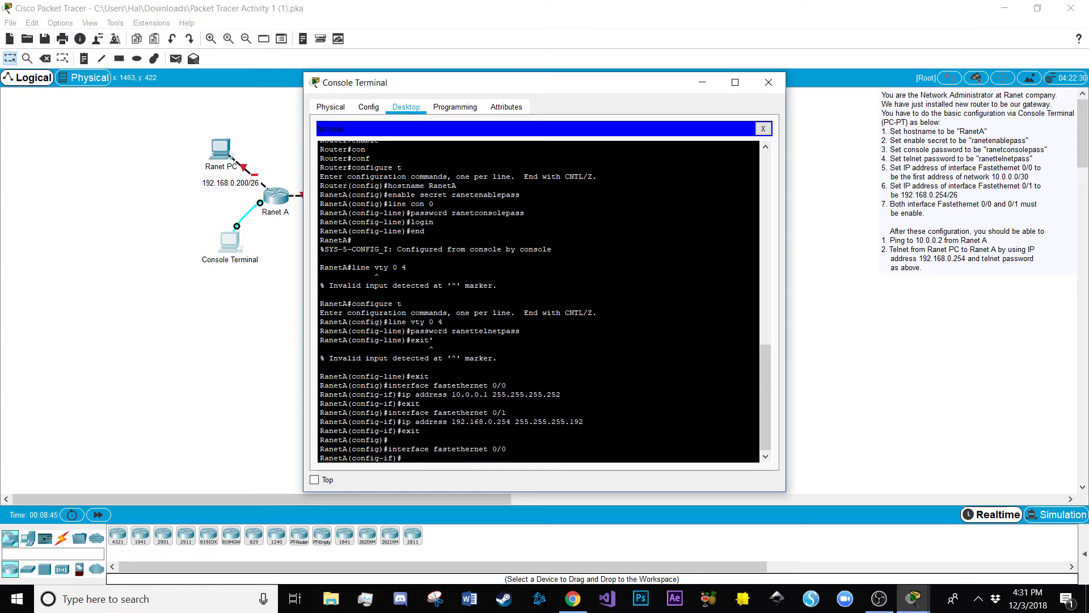
text(no shutdown)
key(Return)
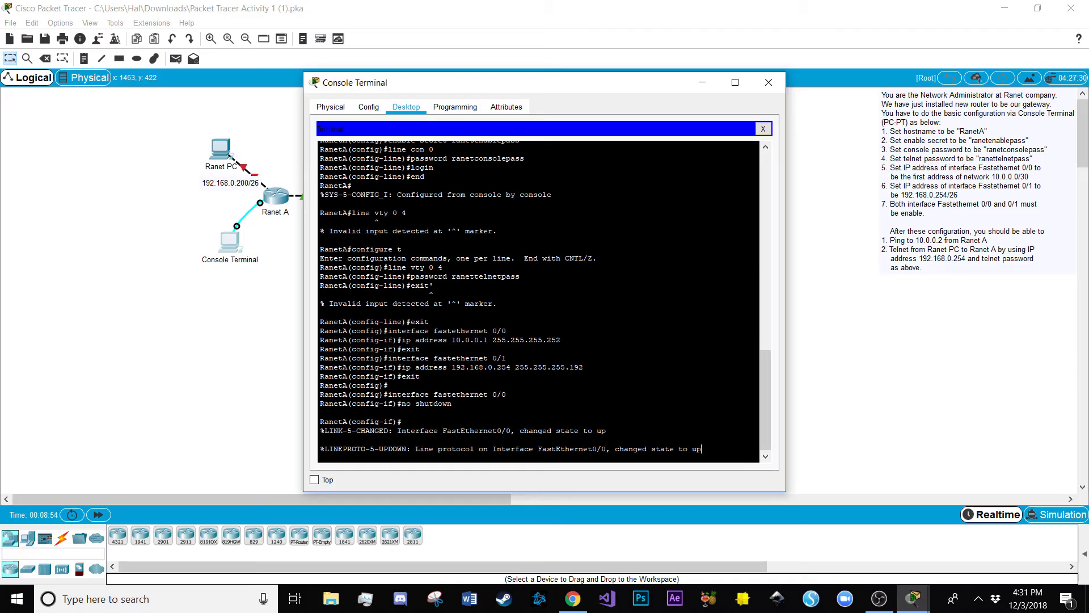
drag(702, 449, 614, 449)
key(Return)
text(exit)
key(Return)
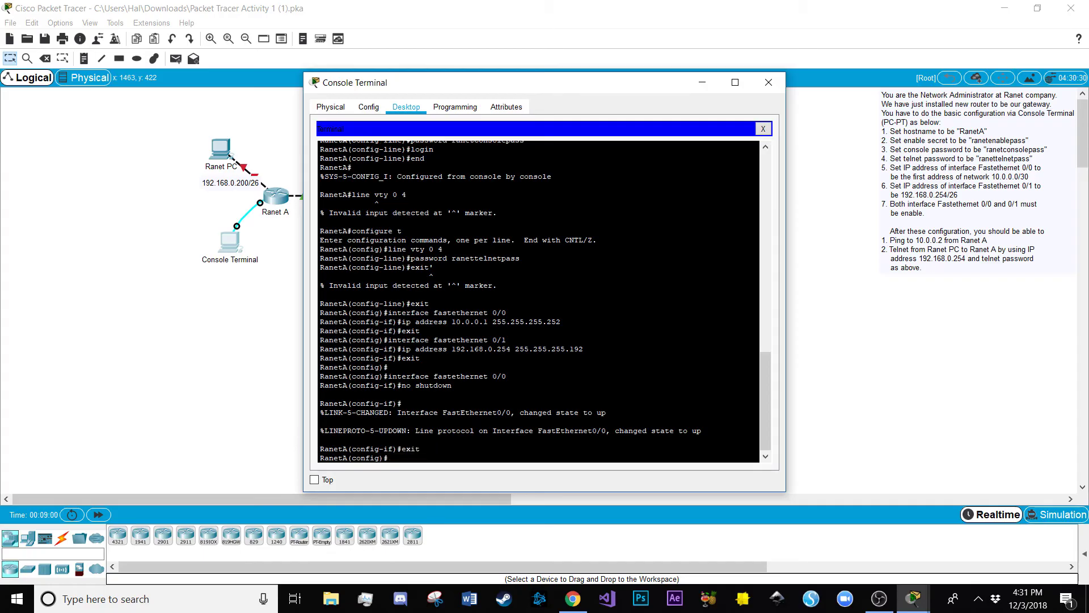
Bring FastEthernet0/1 up with no shutdown and return to RanetA(config)#
text(interface fast ethernet 0/0)
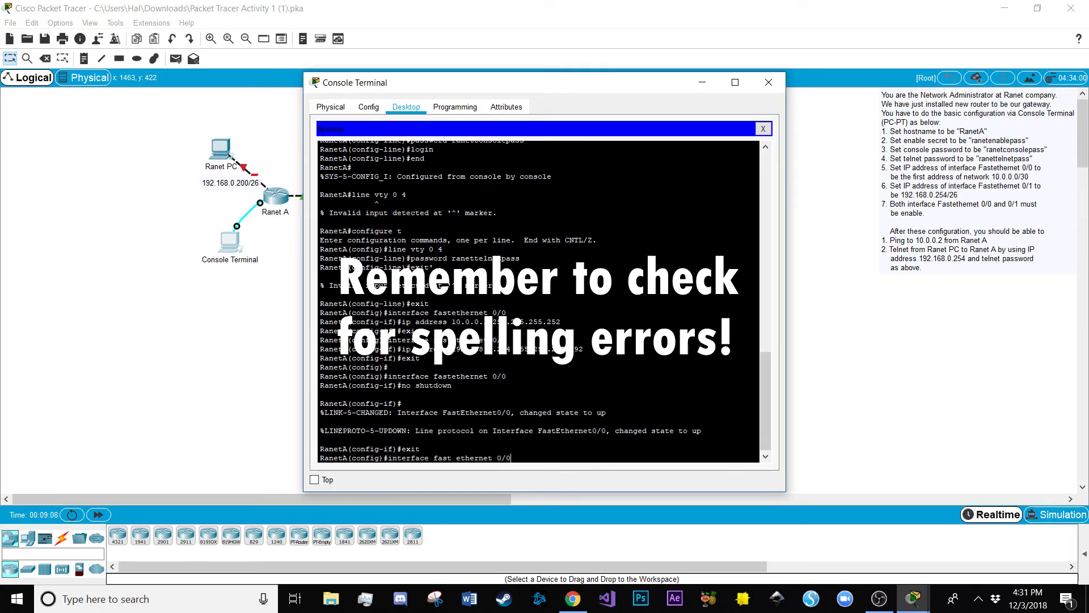
key(BackSpace)
text(1)
key(Return)
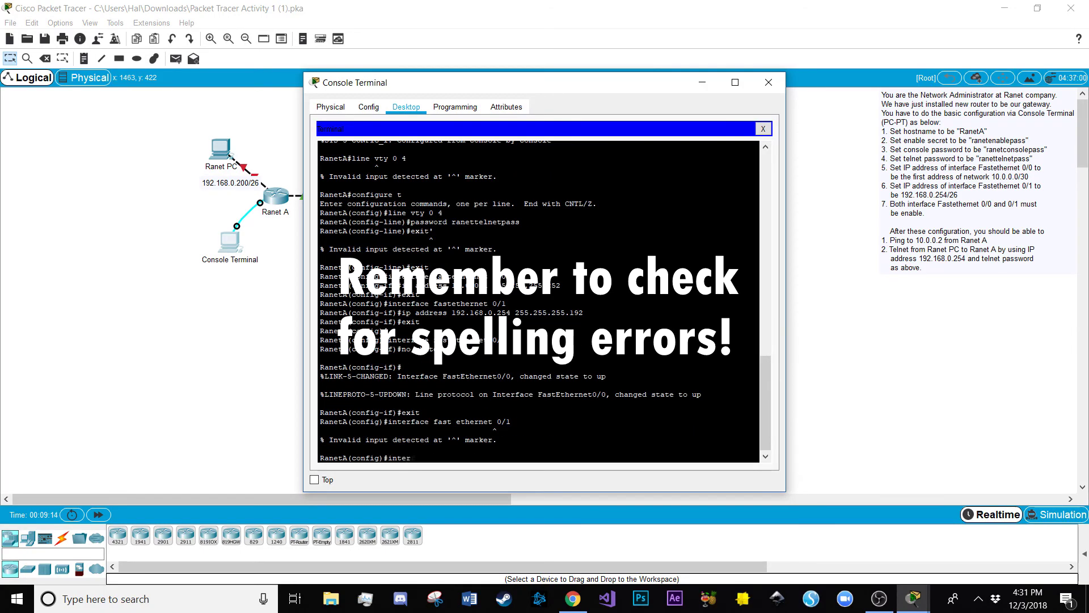
text(ace fast ethernet 0/1)
key(Return)
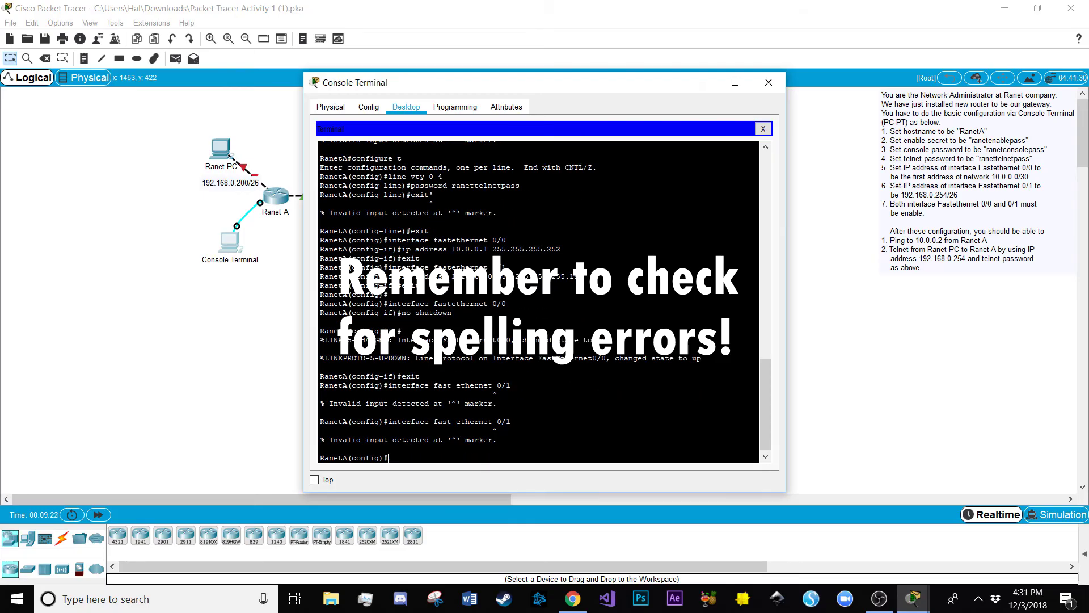
text(interface fastethernet 0/1)
key(Return)
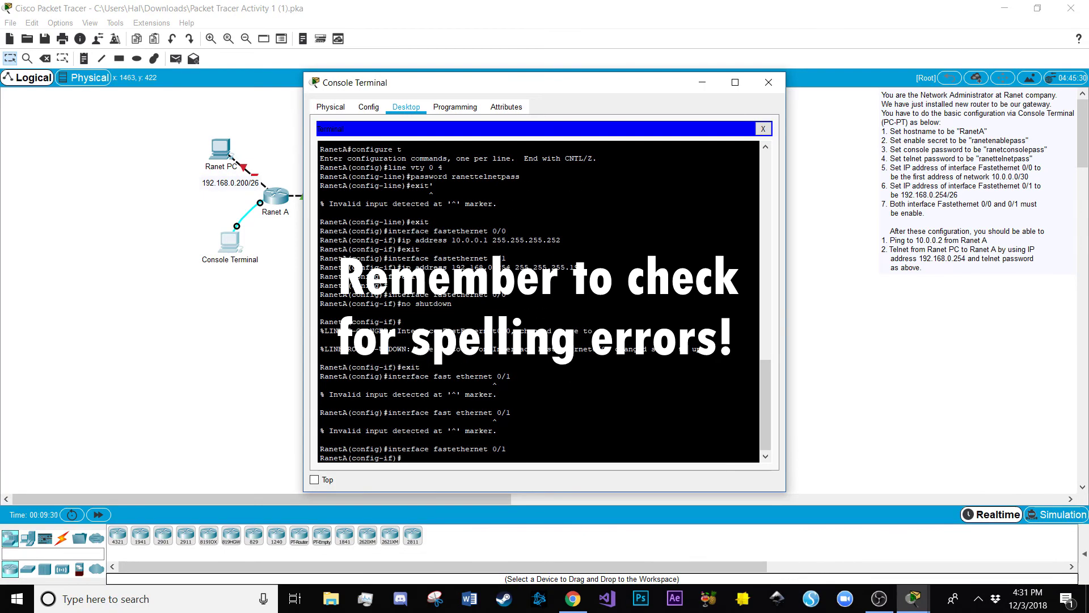
text(no shutdown)
key(Return)
text(exit)
key(Return)
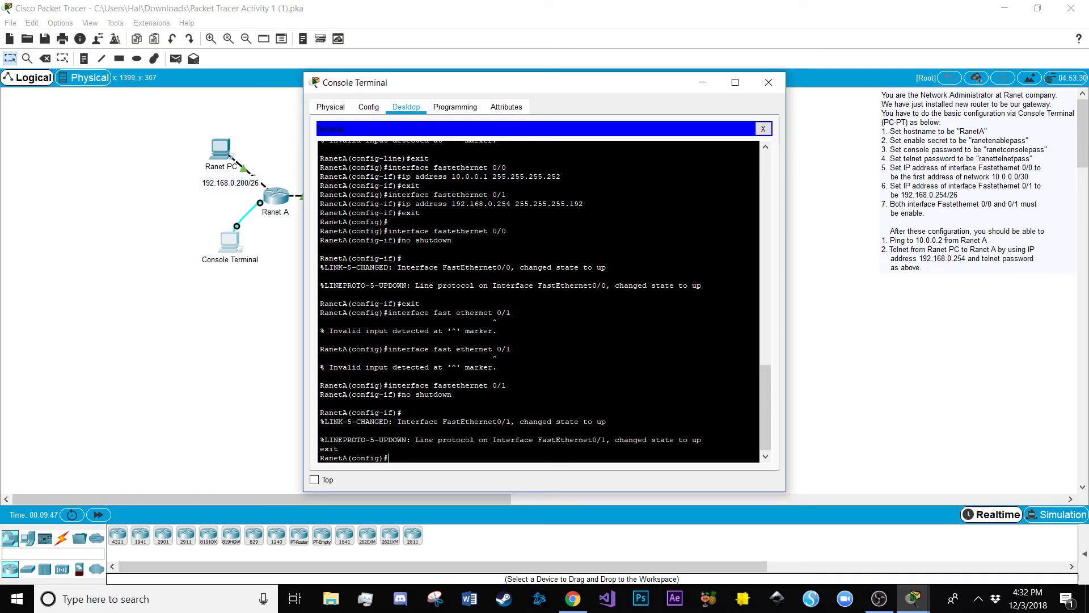
Leave configuration mode with 'end' to return to the RanetA# prompt
text(end)
key(Return)
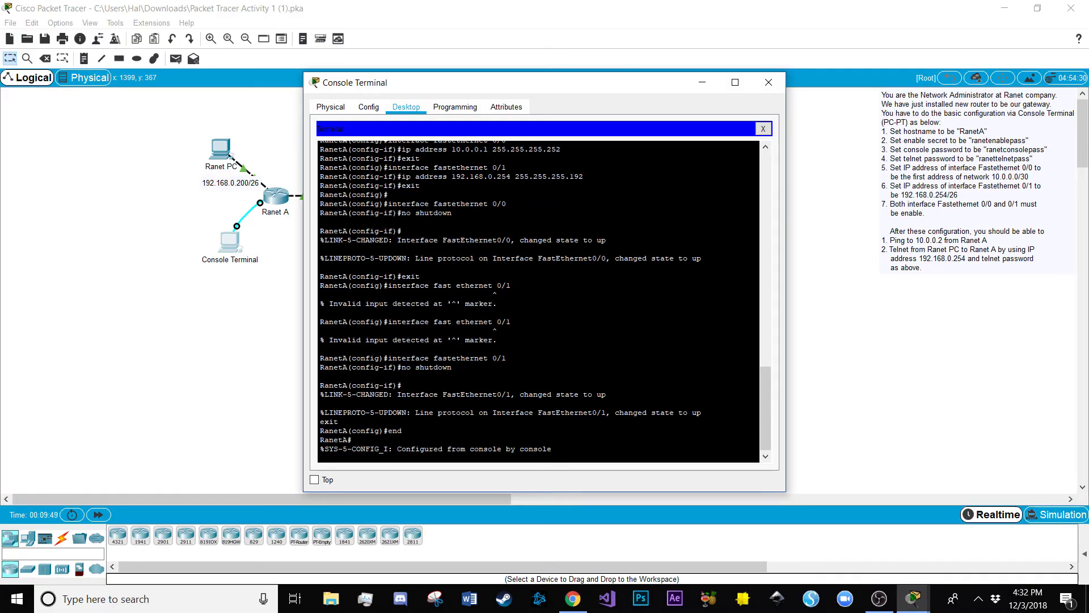
key(Return)
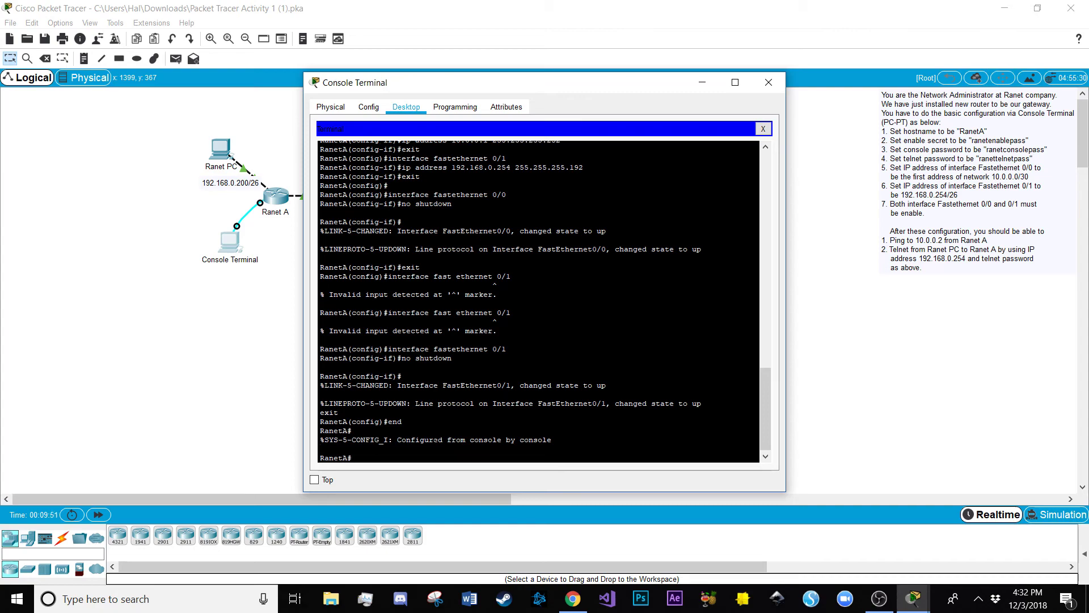
Ping 10.0.0.2 from RanetA, correcting the 'pint' typo, and confirm the 80 percent success rate
text(pint 10.0.0.2)
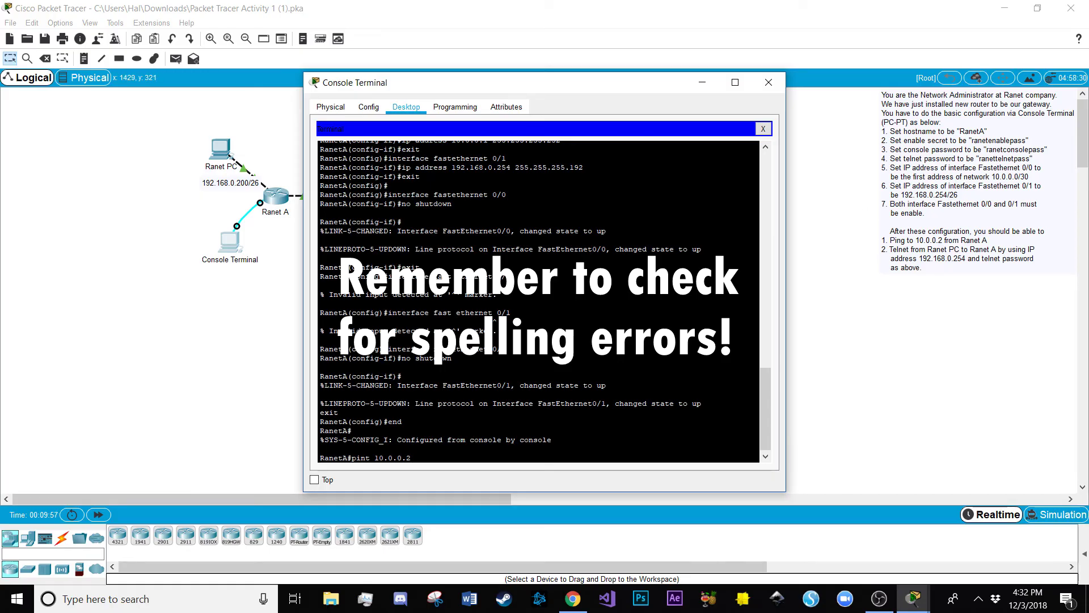
key(Return)
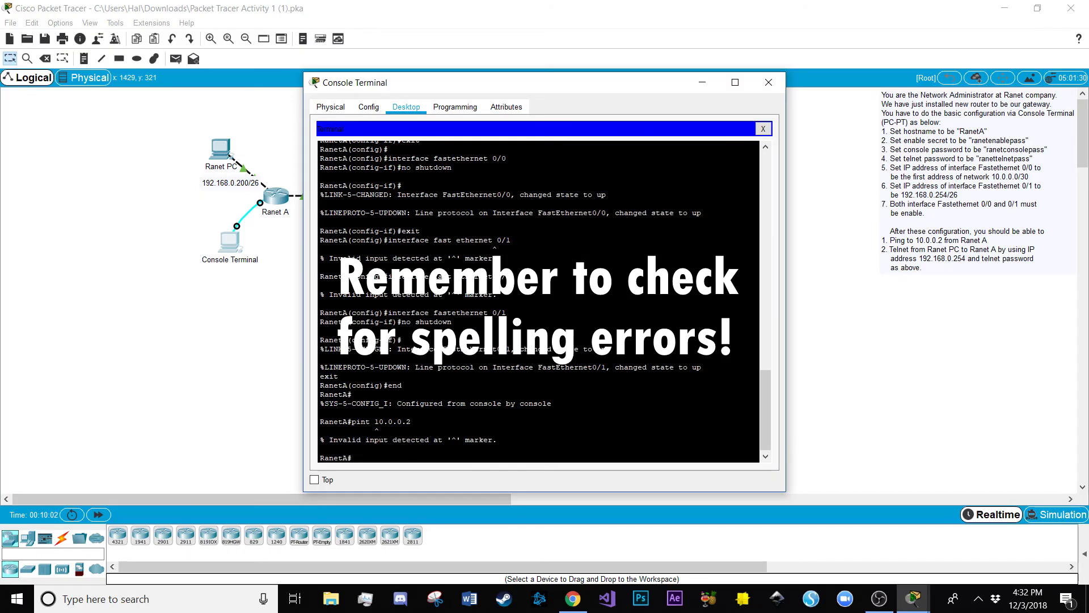
text(ping )
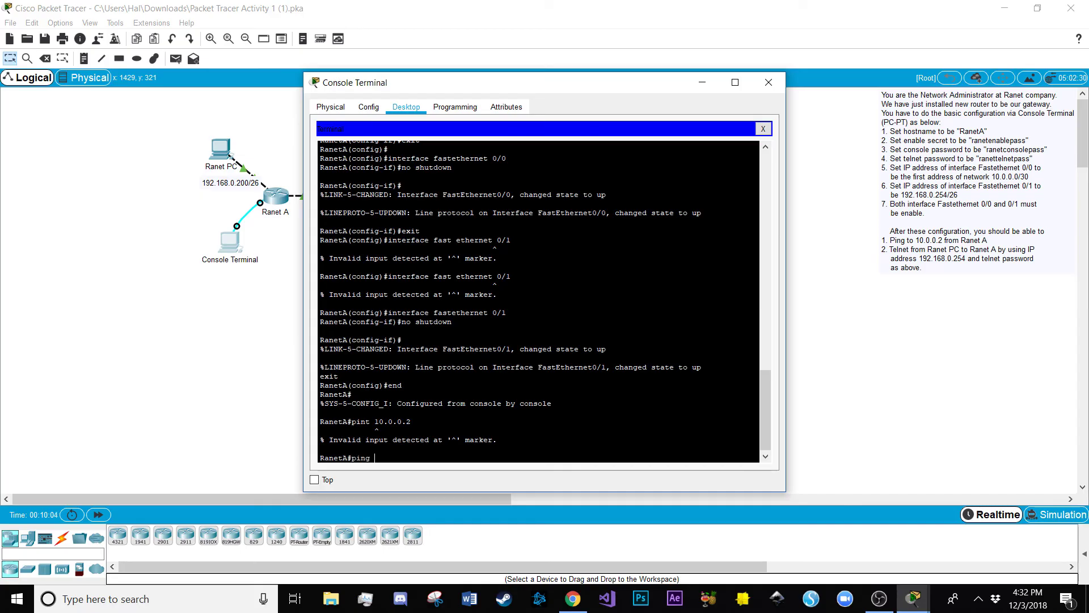
text(10.0.0.2)
key(Return)
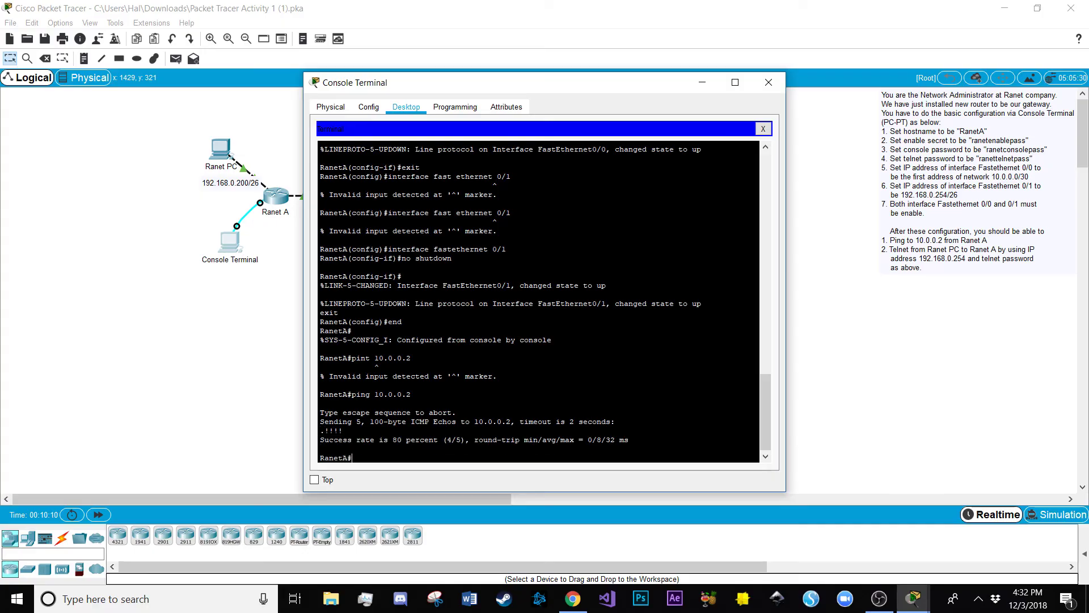
drag(320, 439, 438, 440)
Close the router console and open the Ranet PC's Desktop Command Prompt
click(438, 439)
click(768, 83)
click(222, 149)
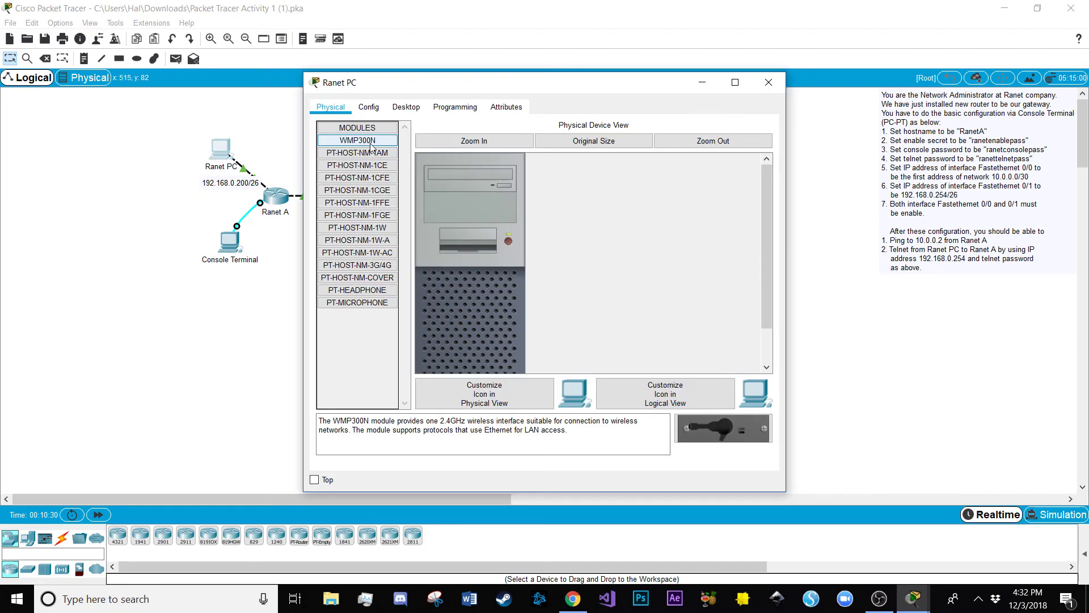
click(405, 107)
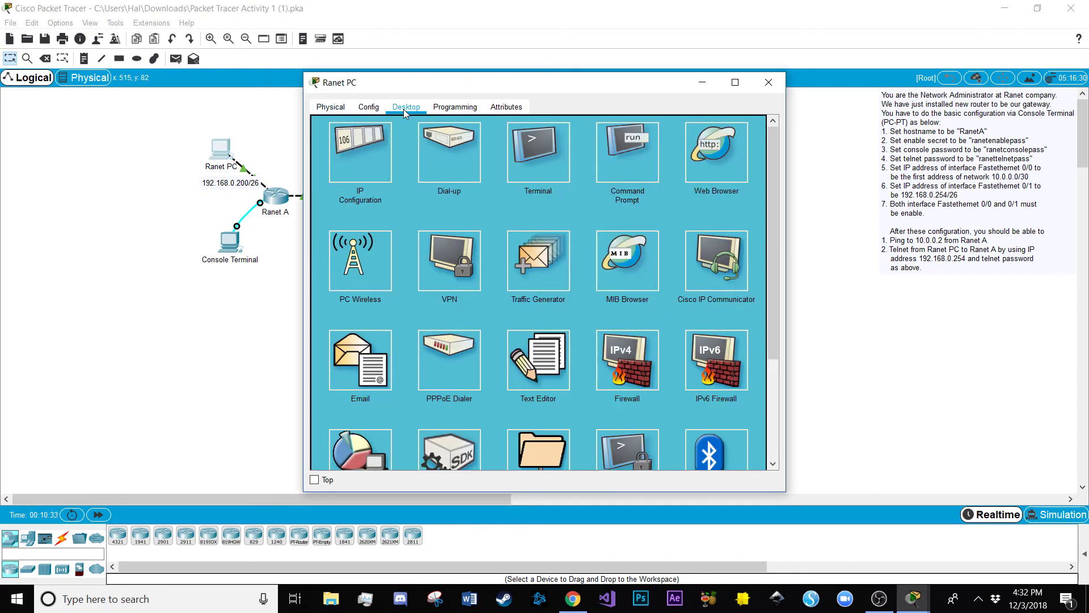
click(618, 154)
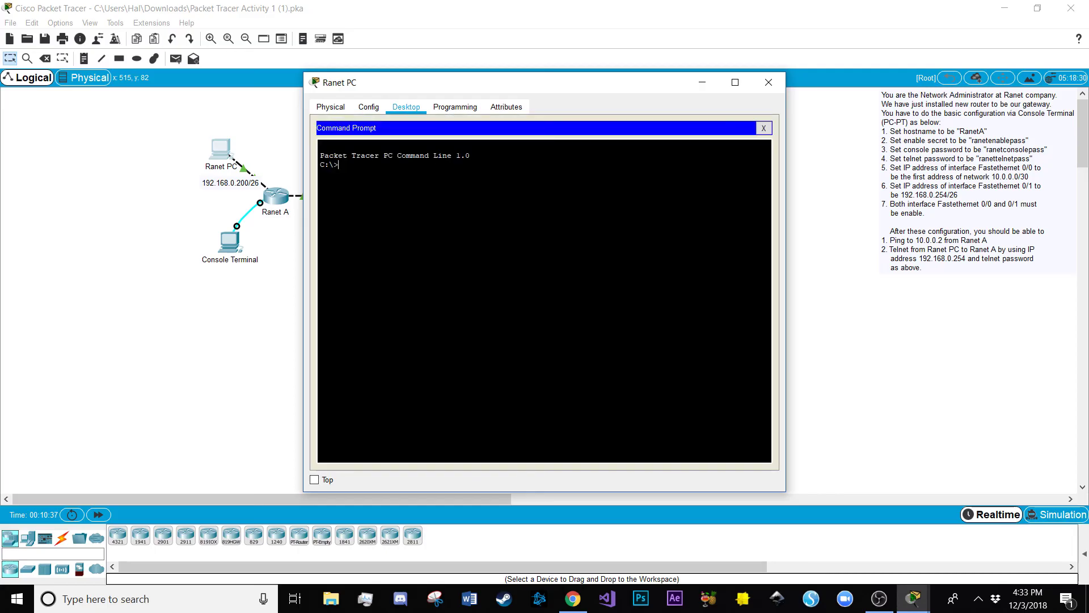
Telnet to 192.168.0.254 and enter the telnet password to reach RanetA>
text(telnet 192.168.0.254)
key(Return)
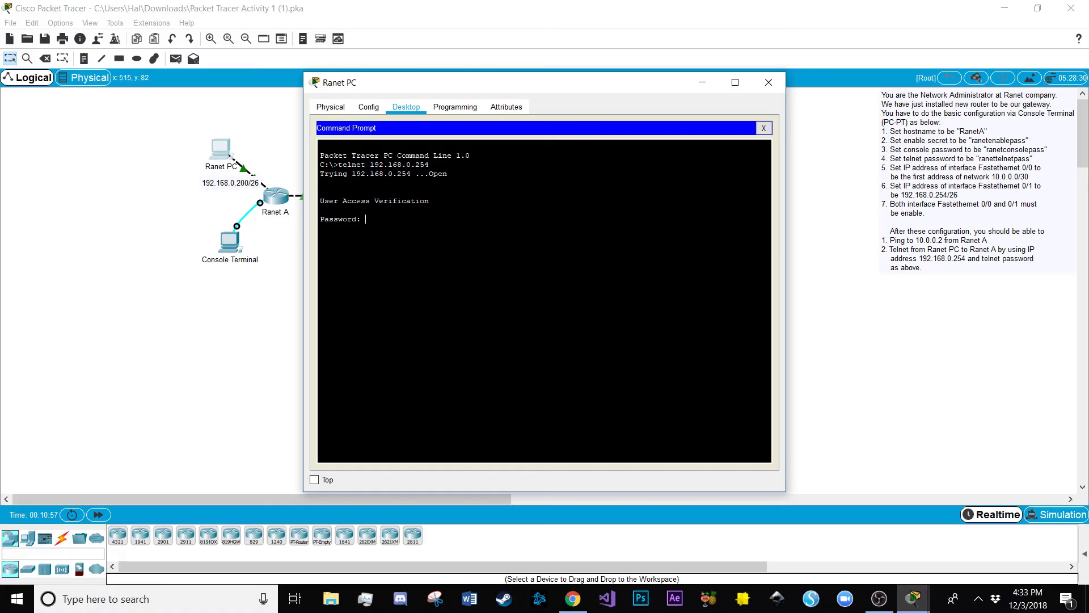
key(Return)
key(Return)
key(Return)
key(Return)
key(Return)
key(Return)
key(Return)
drag(351, 286, 320, 227)
click(352, 246)
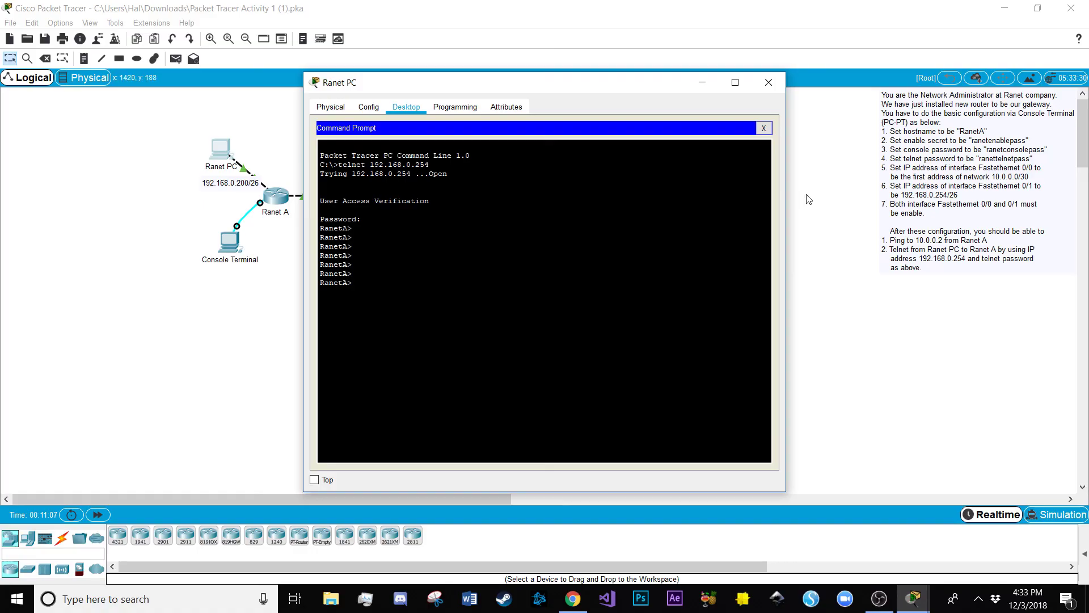
Check the activity results, confirm 14/14 assessment items correct, then close Activity Results
click(773, 86)
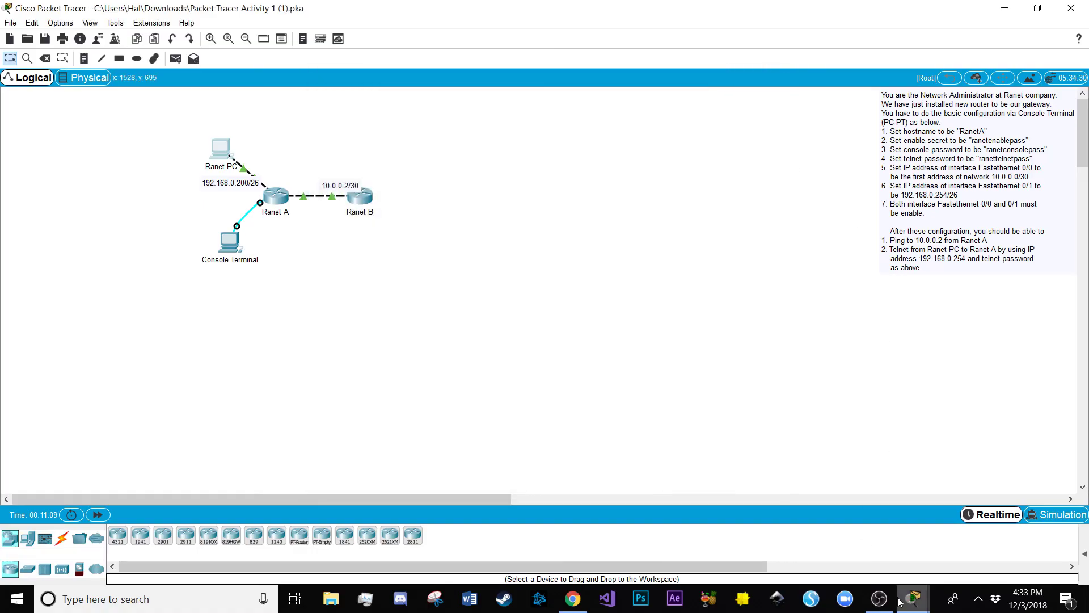
click(999, 528)
click(455, 367)
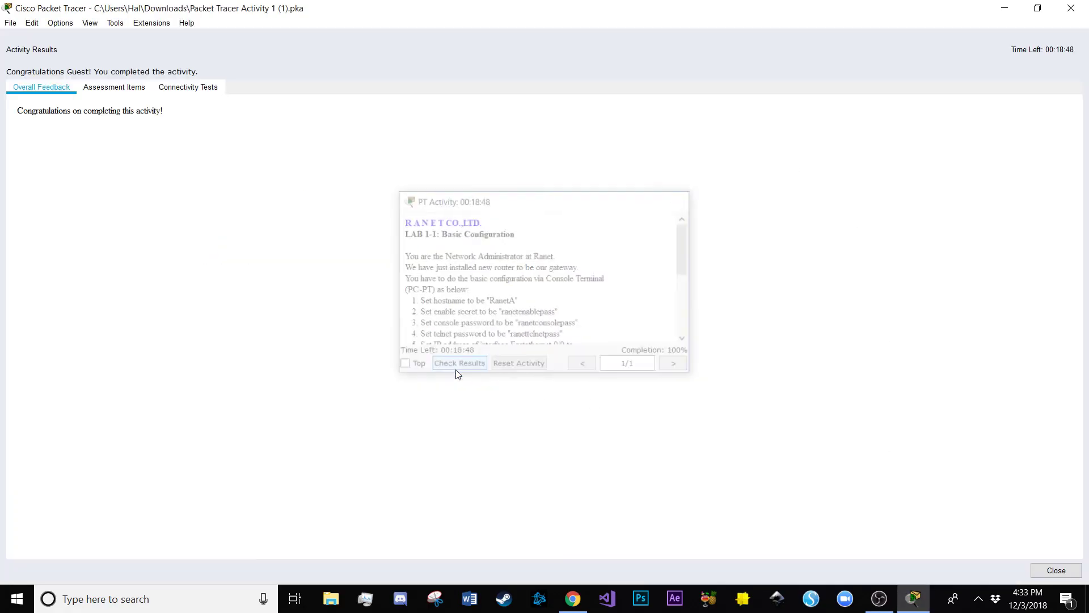
triple_click(195, 119)
click(198, 152)
click(119, 89)
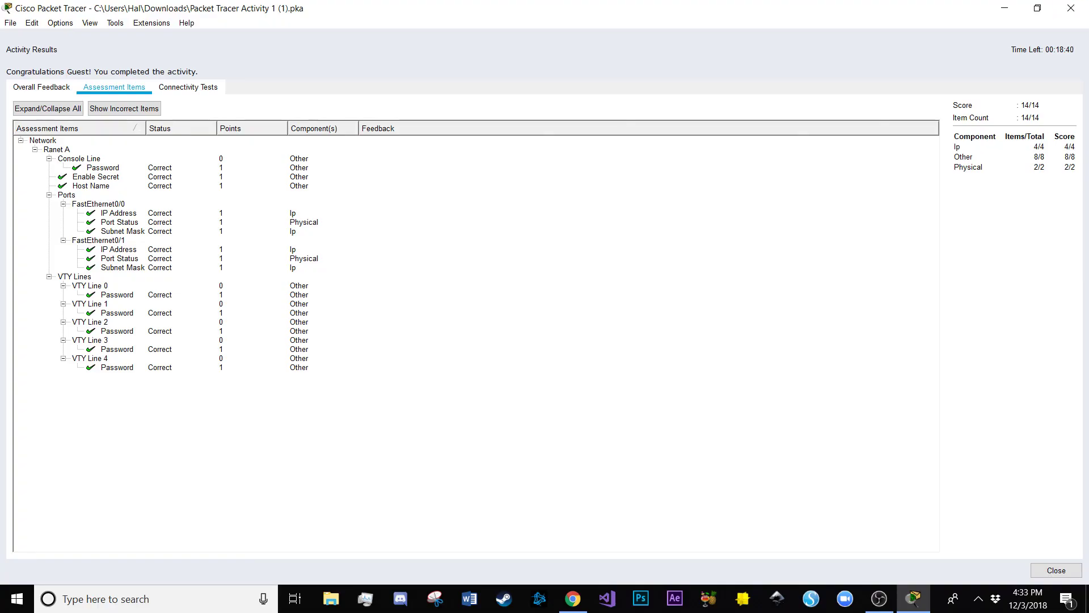
click(1071, 8)
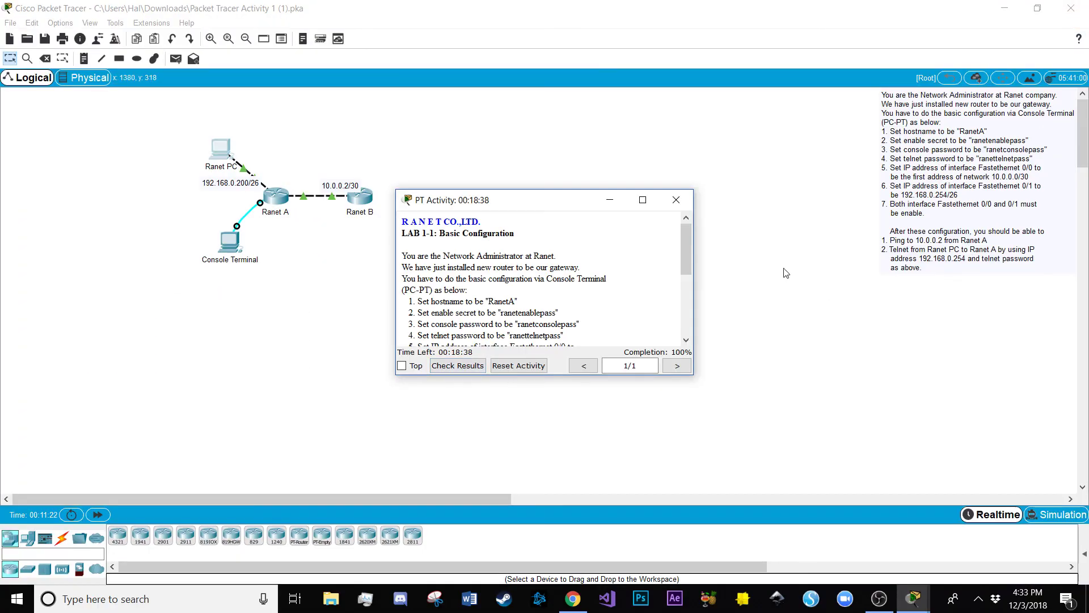